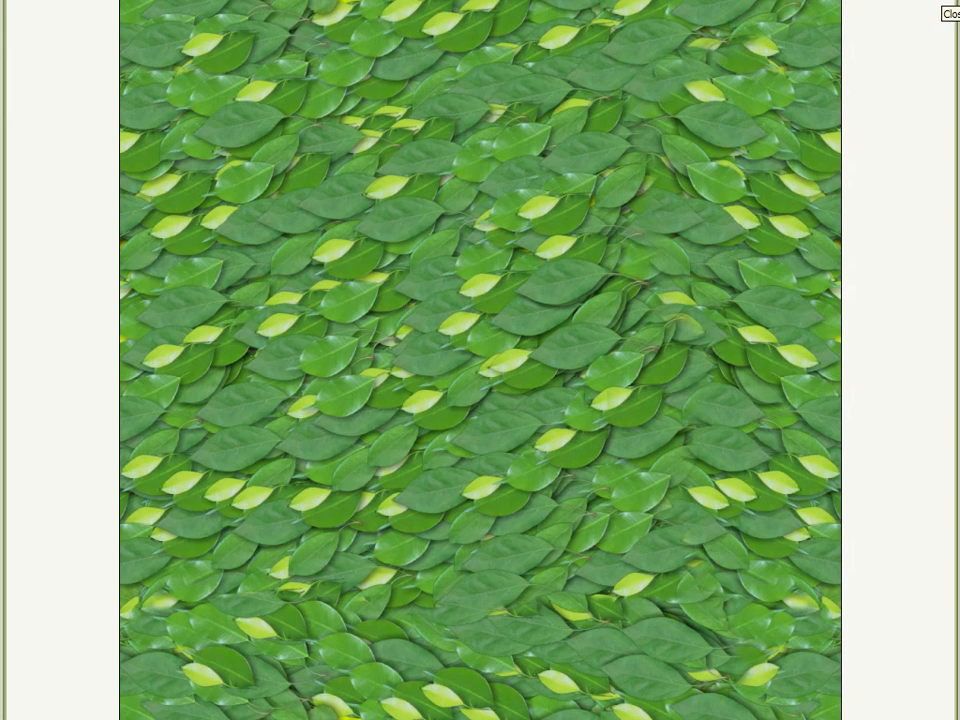
Close the full-screen green leaf texture preview to get back to the empty Vue scene
{"action": "left_click", "coordinate": [952, 6]}
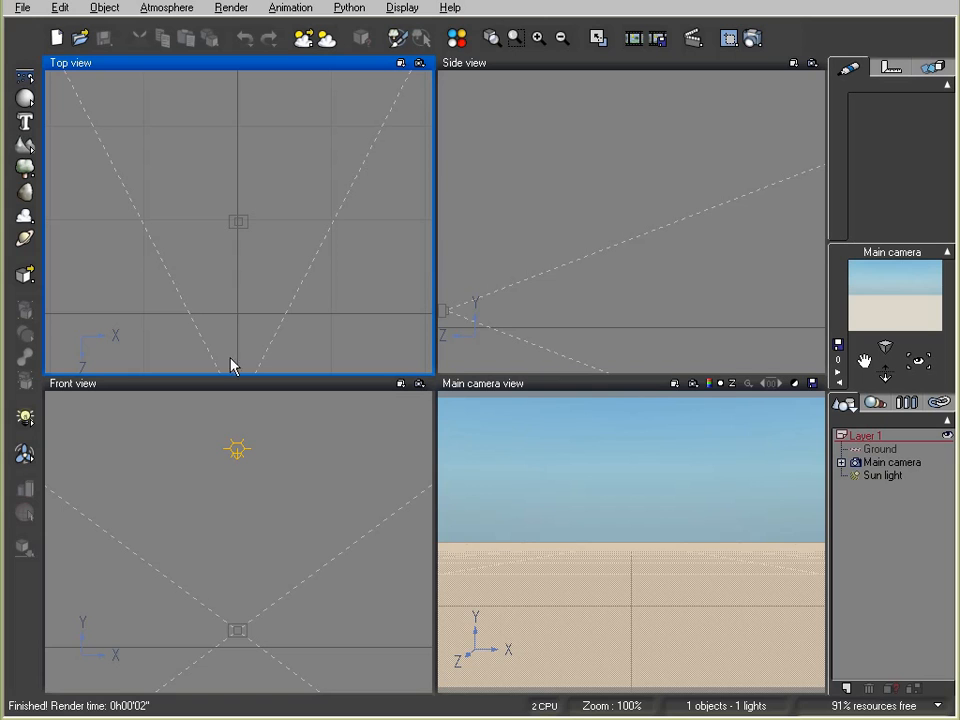
Add a terrain, drop it to the ground in front of the camera, and open its Terrain Editor
{"action": "left_click", "coordinate": [25, 145]}
{"action": "right_click_drag", "start_coordinate": [558, 248], "coordinate": [484, 72]}
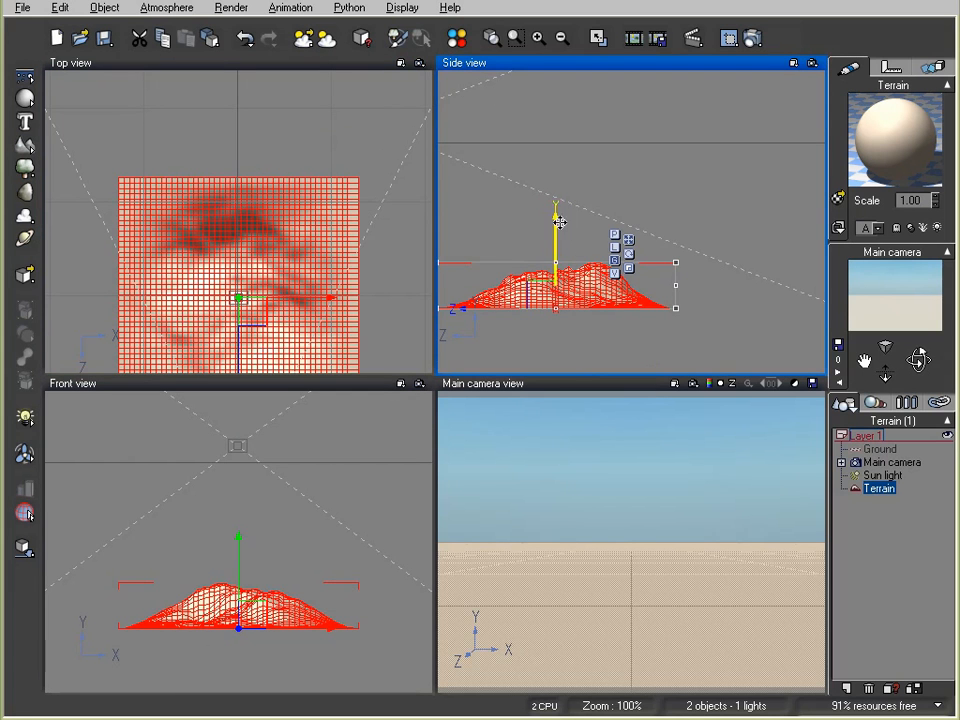
{"action": "left_click_drag", "start_coordinate": [552, 296], "coordinate": [632, 110]}
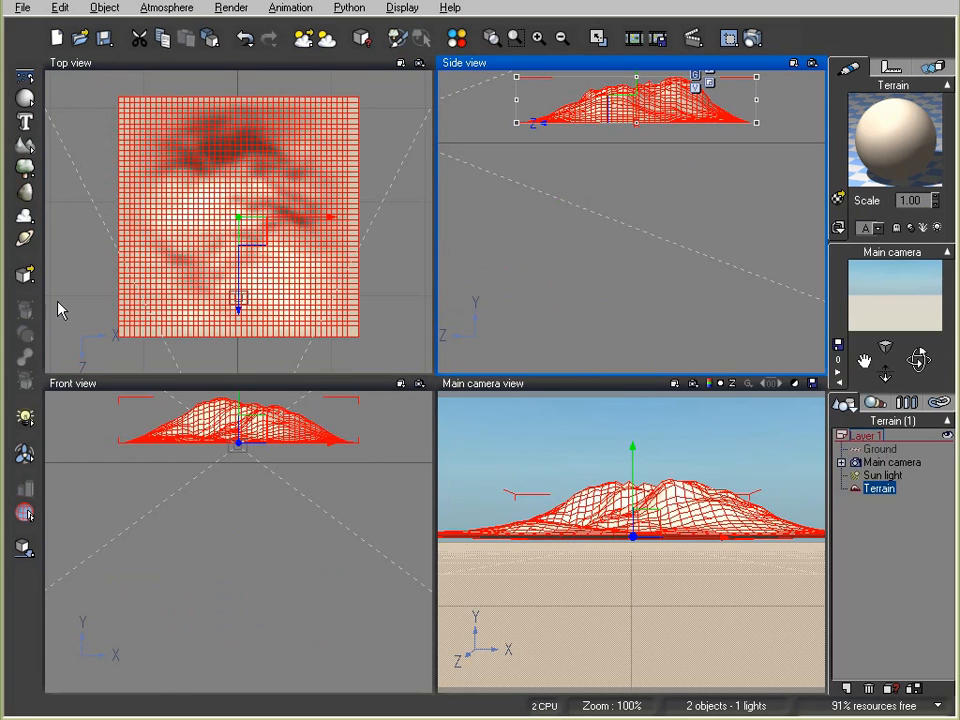
{"action": "left_click", "coordinate": [24, 547]}
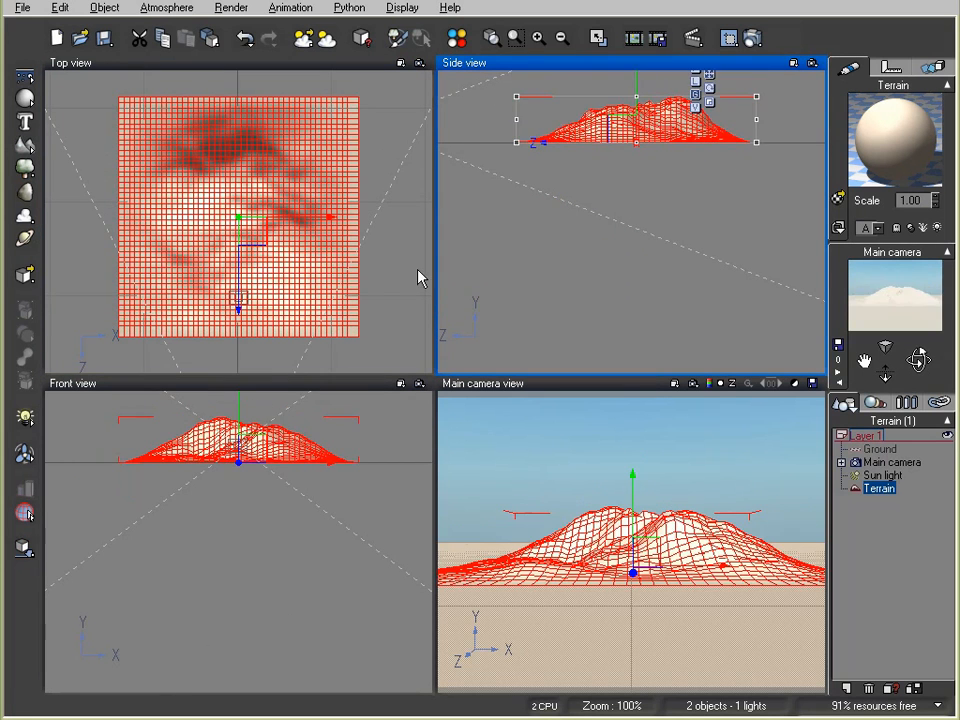
{"action": "left_click_drag", "start_coordinate": [336, 231], "coordinate": [343, 146]}
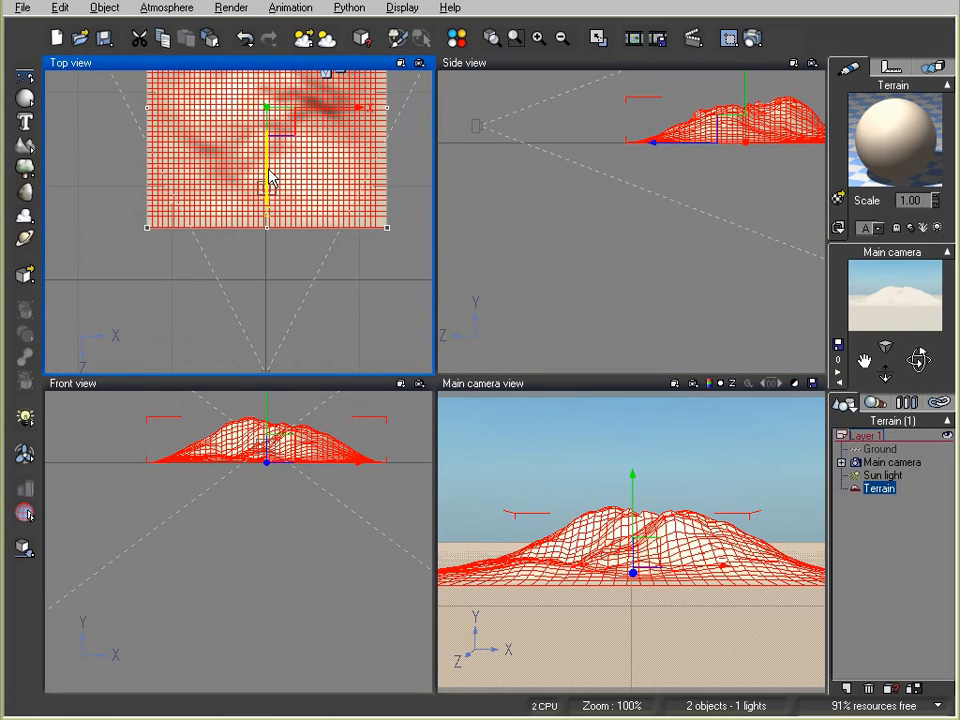
{"action": "left_click_drag", "start_coordinate": [270, 180], "coordinate": [270, 306]}
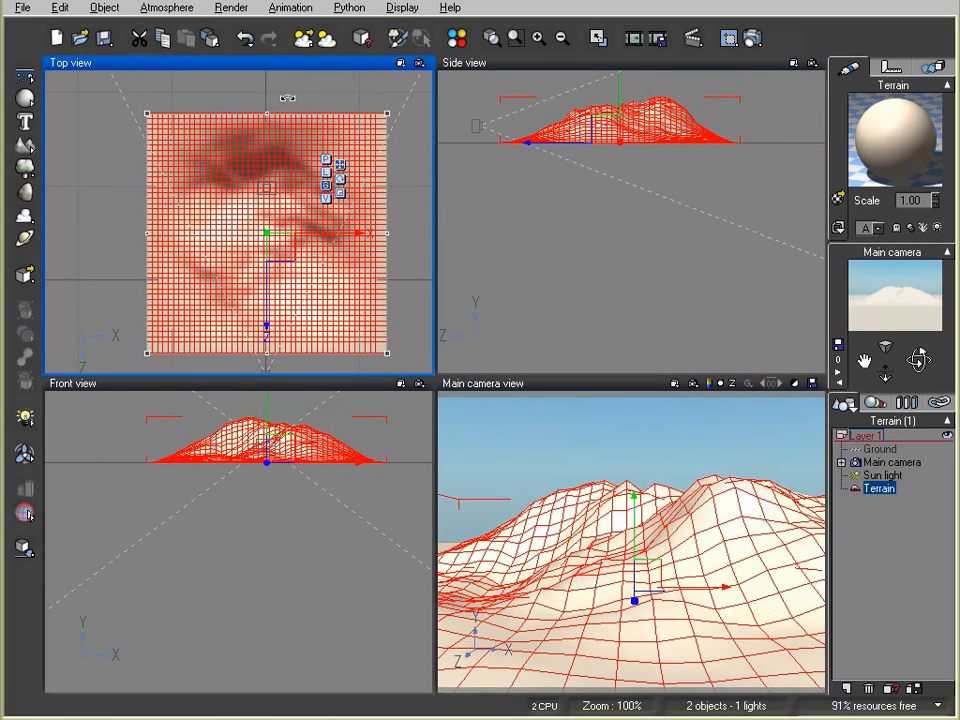
{"action": "left_click", "coordinate": [362, 37]}
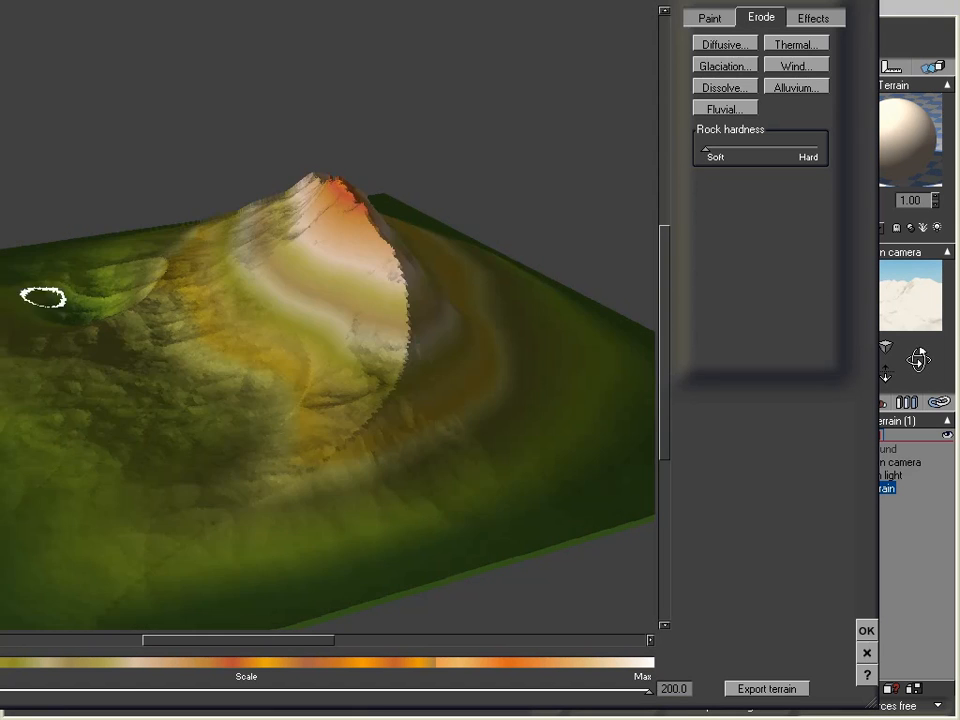
Regenerate the terrain as a single tall Peak, keeping the rock hardness soft
{"action": "right_click_drag", "start_coordinate": [97, 360], "coordinate": [93, 388]}
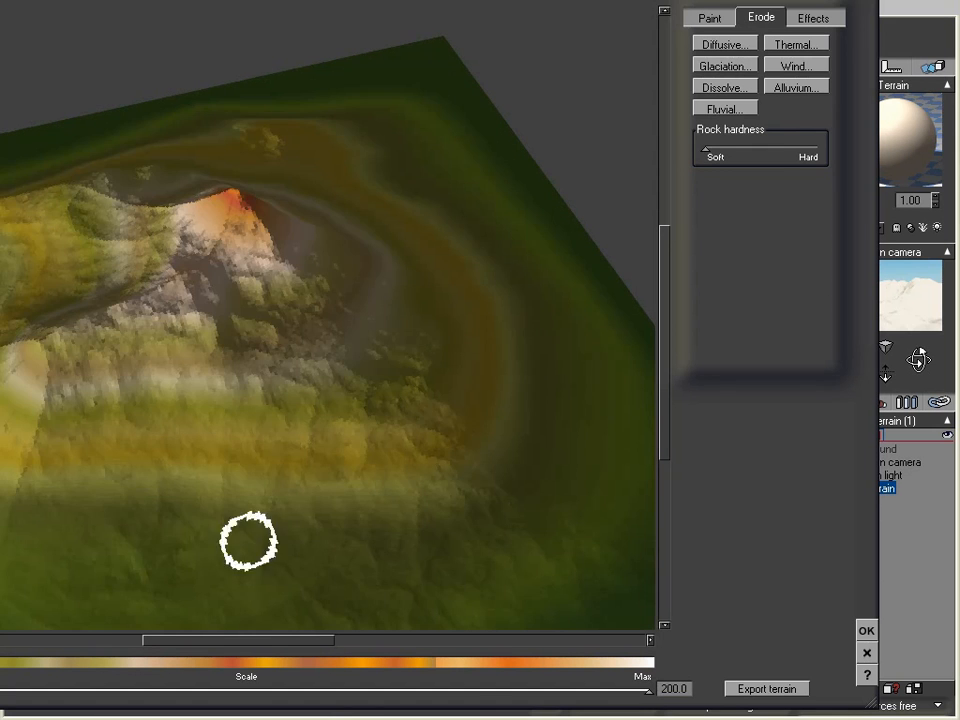
{"action": "mouse_move", "coordinate": [249, 542]}
{"action": "right_mouse_down"}
{"action": "mouse_move", "coordinate": [387, 426]}
{"action": "mouse_move", "coordinate": [296, 454]}
{"action": "mouse_move", "coordinate": [317, 459]}
{"action": "mouse_move", "coordinate": [318, 446]}
{"action": "right_mouse_up"}
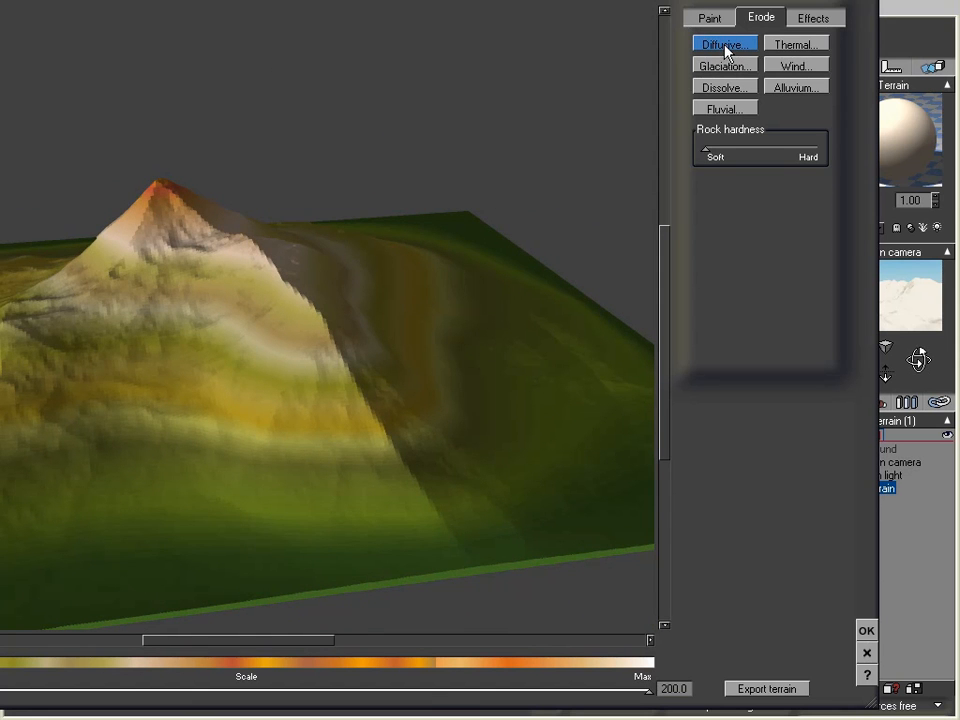
{"action": "left_click_drag", "start_coordinate": [650, 0], "coordinate": [929, 5]}
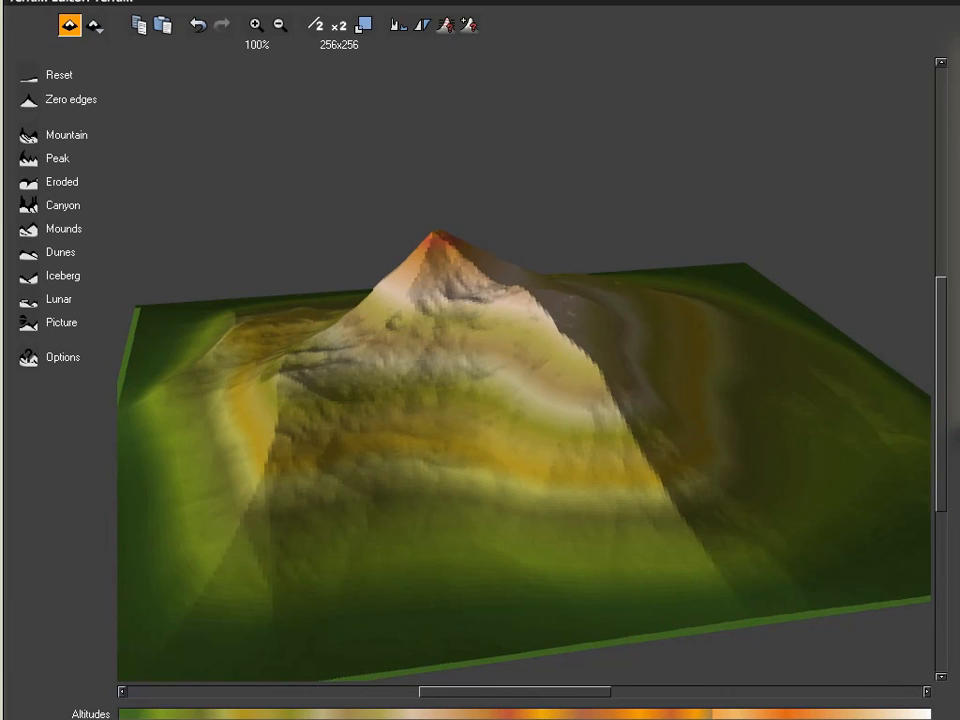
{"action": "left_click_drag", "start_coordinate": [959, 215], "coordinate": [953, 215]}
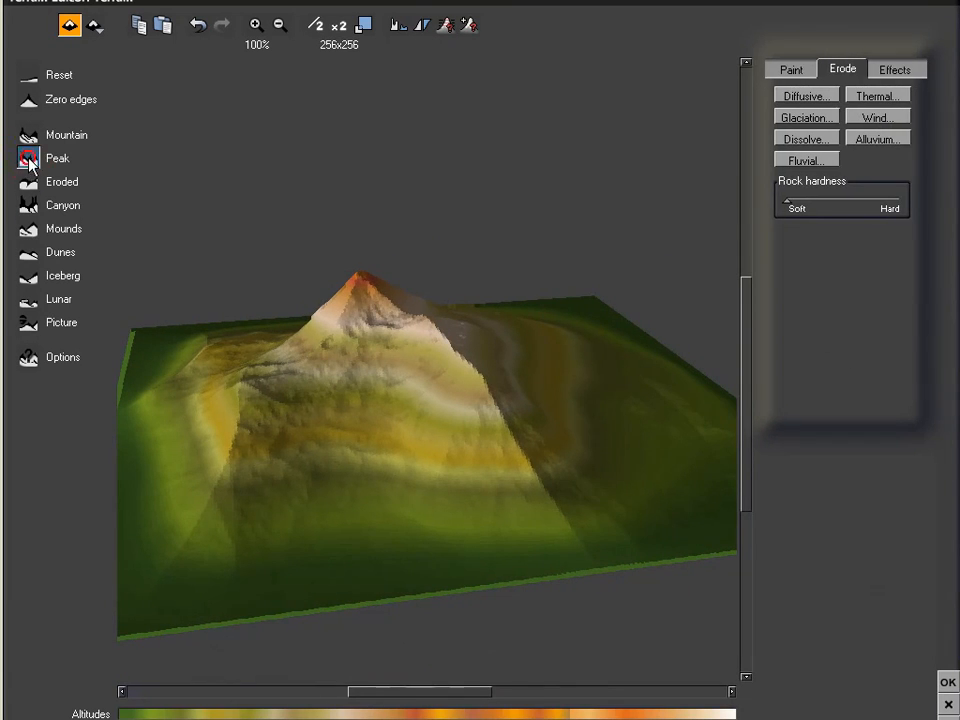
{"action": "mouse_move", "coordinate": [369, 402]}
{"action": "right_mouse_down"}
{"action": "mouse_move", "coordinate": [371, 435]}
{"action": "mouse_move", "coordinate": [360, 407]}
{"action": "mouse_move", "coordinate": [330, 398]}
{"action": "right_mouse_up"}
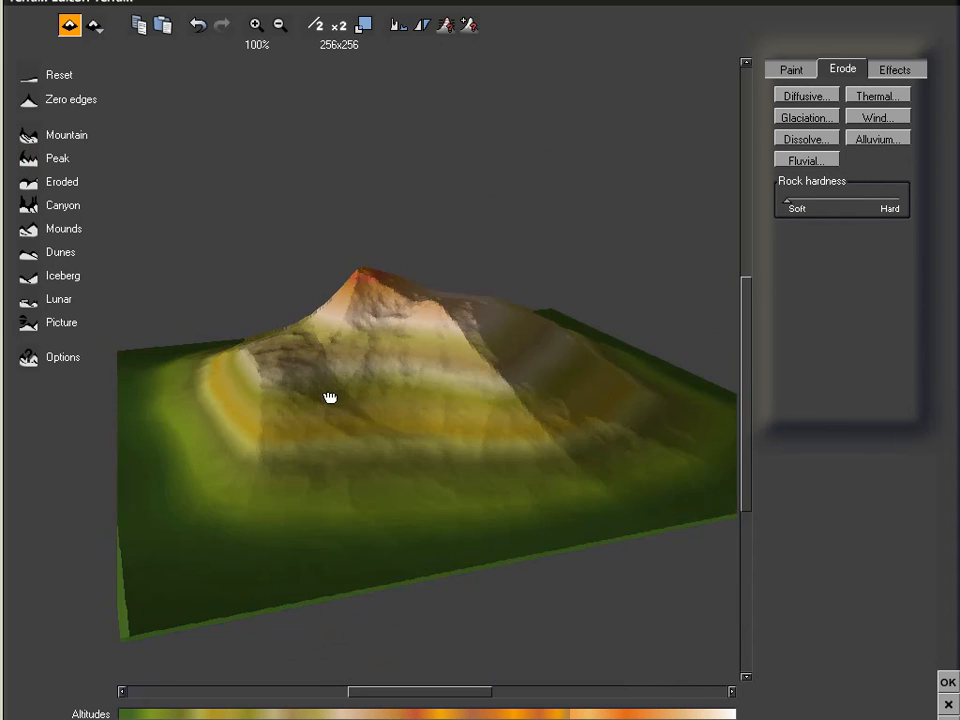
{"action": "left_click", "coordinate": [32, 160]}
{"action": "right_click_drag", "start_coordinate": [510, 400], "coordinate": [412, 432]}
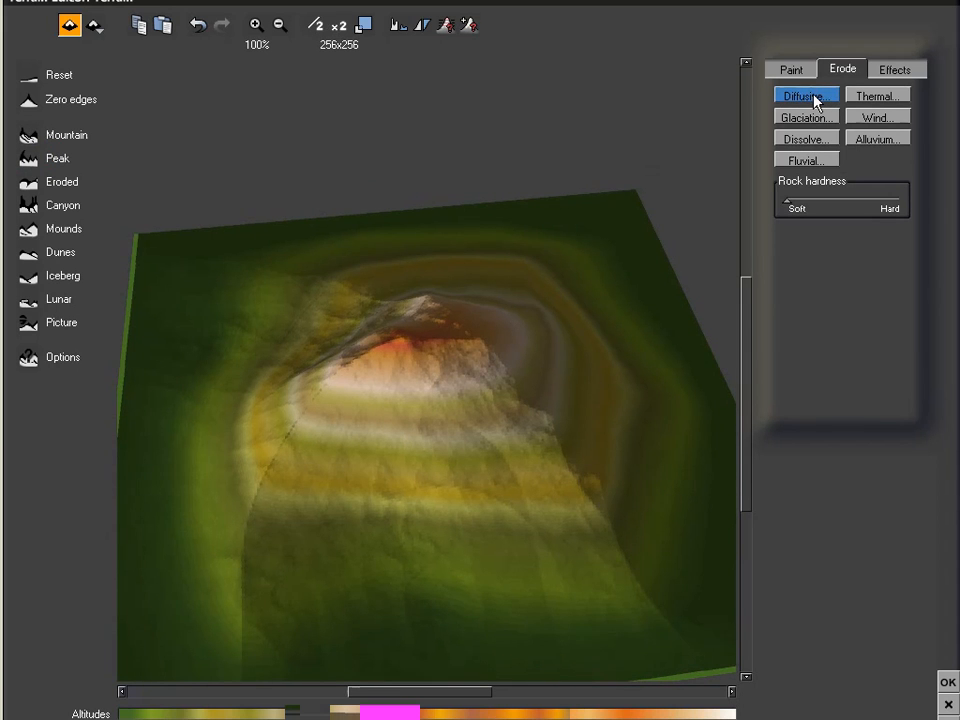
{"action": "mouse_move", "coordinate": [787, 207]}
{"action": "left_mouse_down"}
{"action": "mouse_move", "coordinate": [831, 212]}
{"action": "mouse_move", "coordinate": [786, 208]}
{"action": "left_mouse_up"}
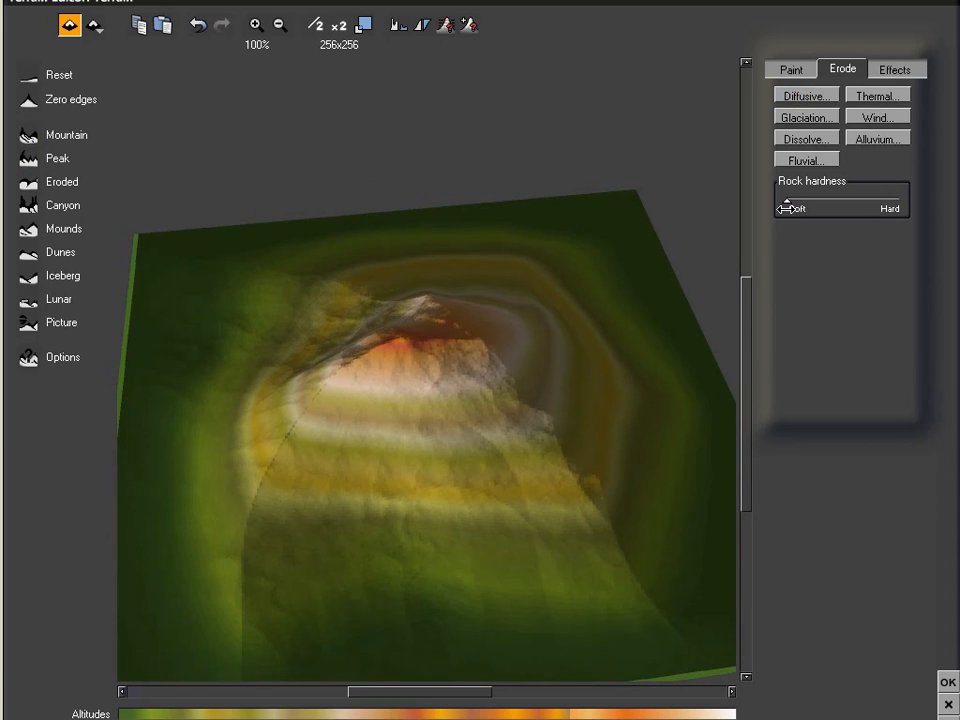
Erode the peak with Diffusive, Wind, Thermal, Alluvium, Fluvial, Dissolve, Glaciation, then Diffusive again, and accept
{"action": "left_click", "coordinate": [806, 97]}
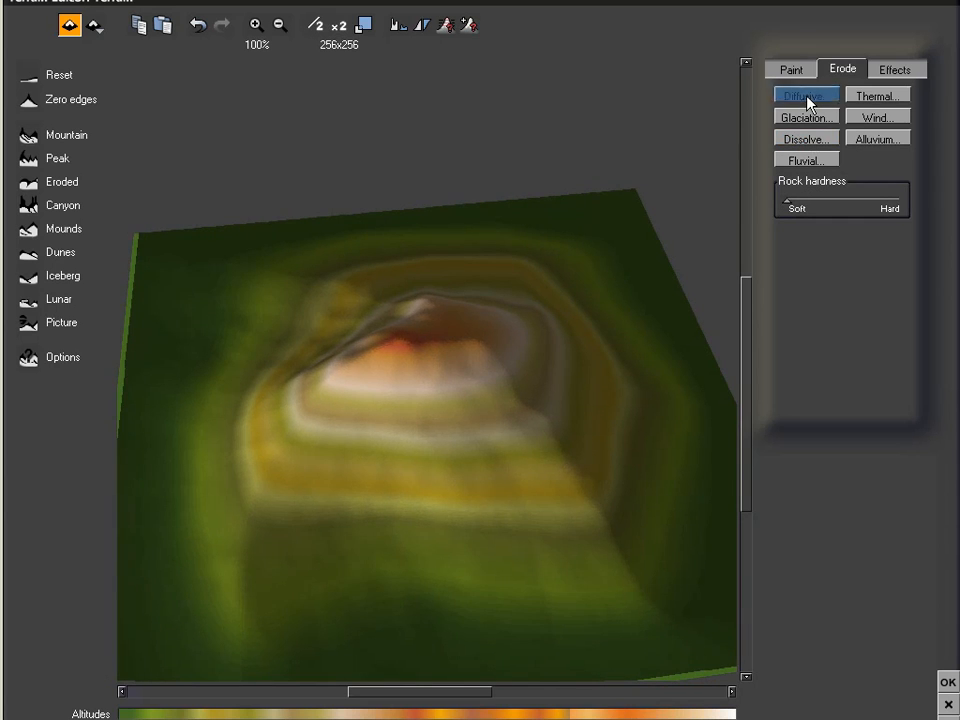
{"action": "left_click", "coordinate": [876, 118]}
{"action": "left_click", "coordinate": [876, 92]}
{"action": "left_click", "coordinate": [876, 140]}
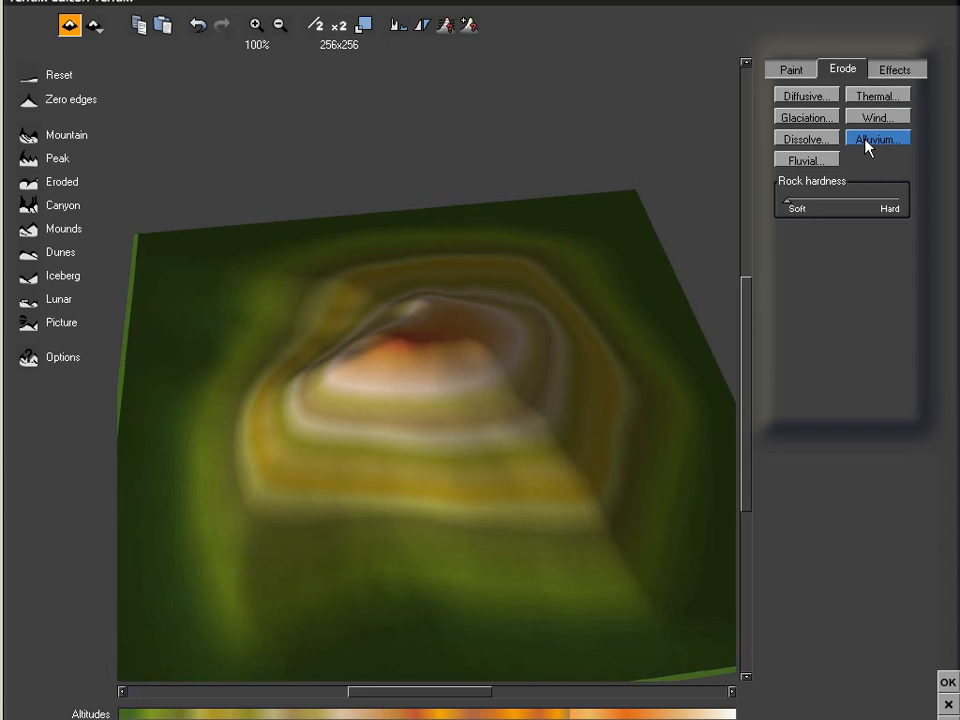
{"action": "left_click", "coordinate": [826, 159]}
{"action": "left_click", "coordinate": [826, 141]}
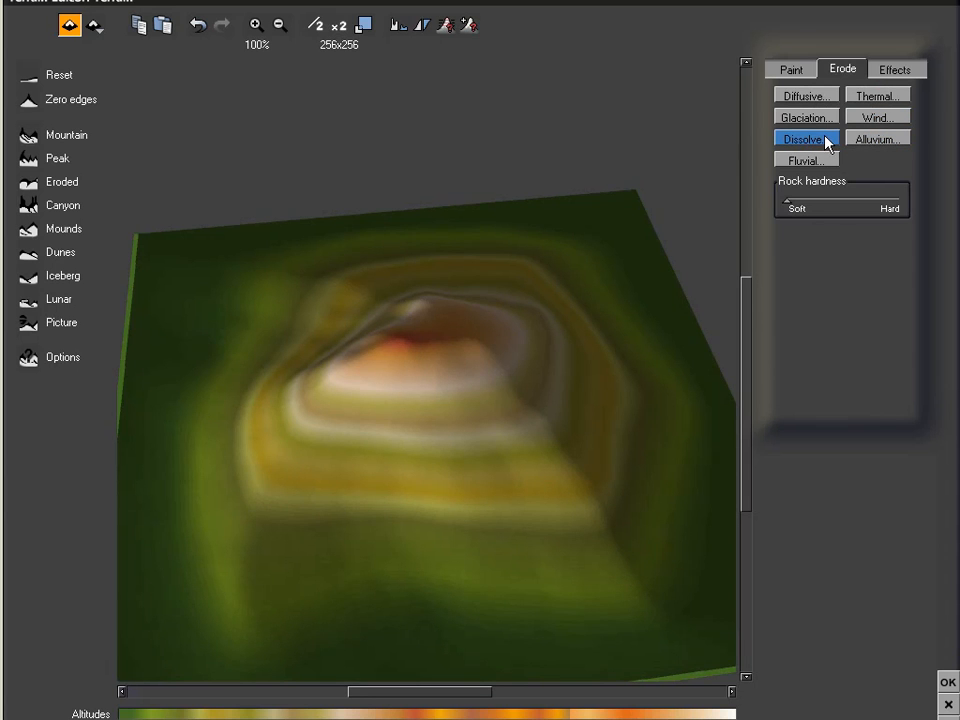
{"action": "left_click", "coordinate": [821, 120]}
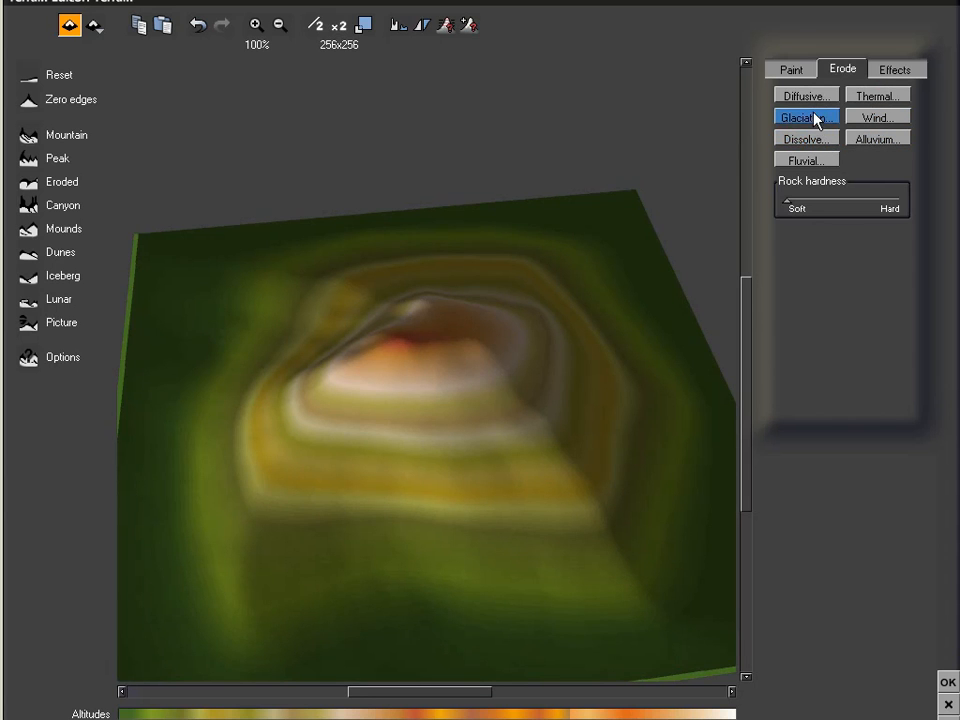
{"action": "left_click", "coordinate": [805, 96]}
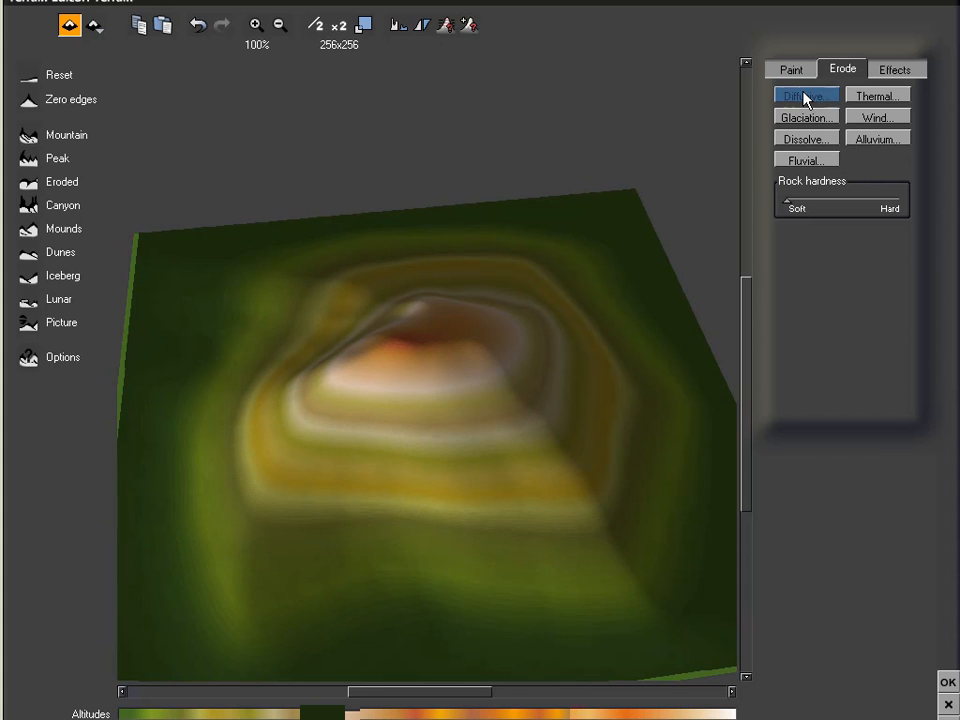
{"action": "mouse_move", "coordinate": [475, 422]}
{"action": "right_mouse_down"}
{"action": "mouse_move", "coordinate": [536, 388]}
{"action": "mouse_move", "coordinate": [679, 390]}
{"action": "mouse_move", "coordinate": [709, 439]}
{"action": "mouse_move", "coordinate": [561, 471]}
{"action": "mouse_move", "coordinate": [602, 494]}
{"action": "right_mouse_up"}
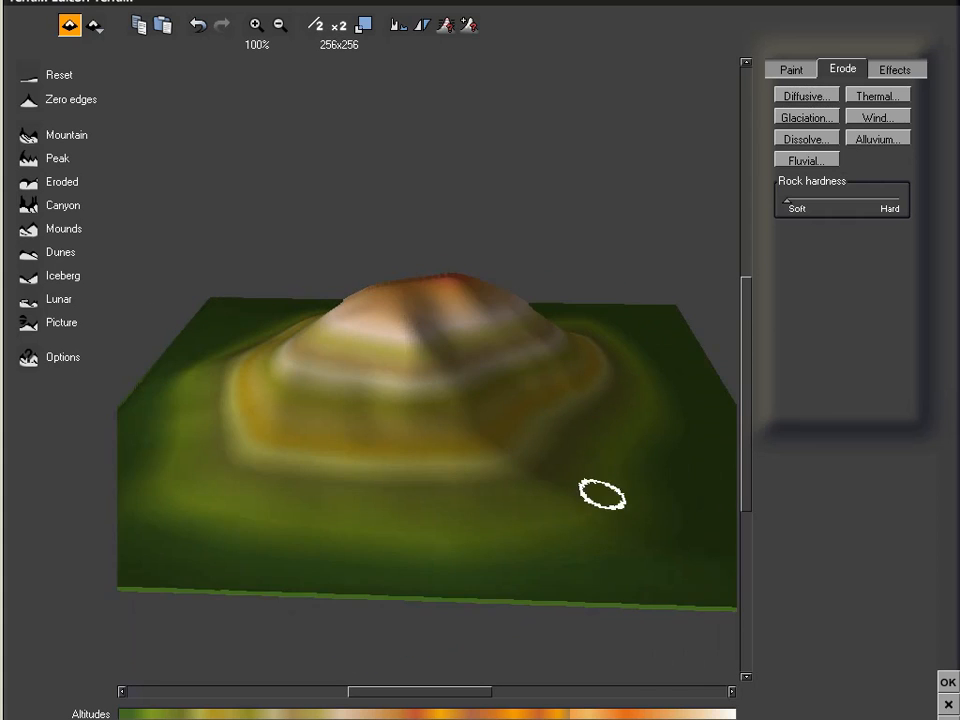
{"action": "left_click", "coordinate": [947, 683]}
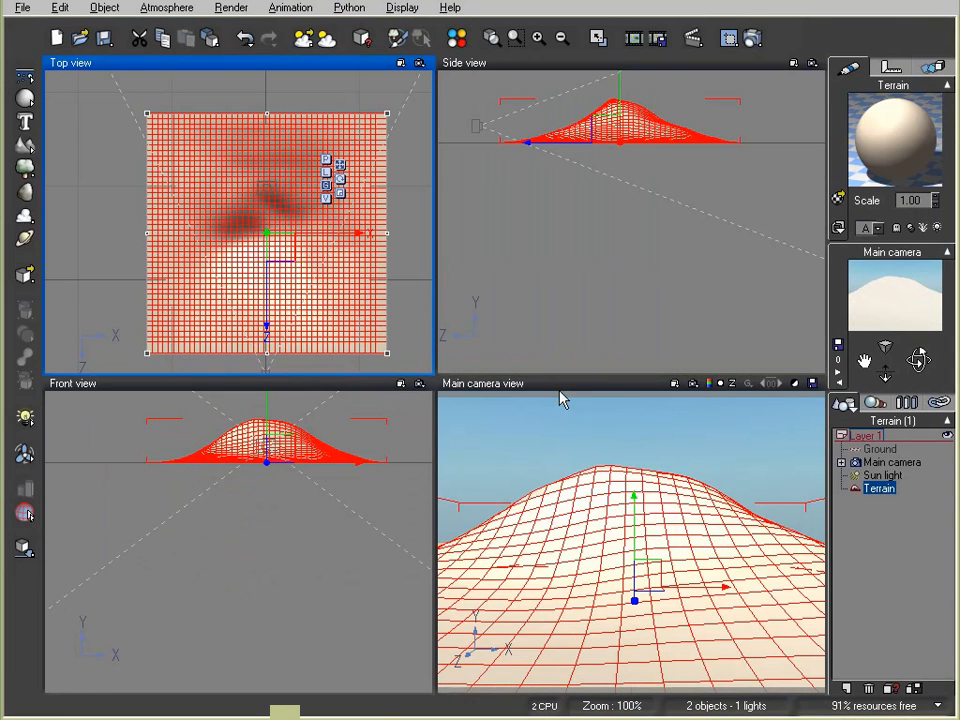
Load the Landscapes > Grass material onto the terrain
{"action": "double_click", "coordinate": [880, 143]}
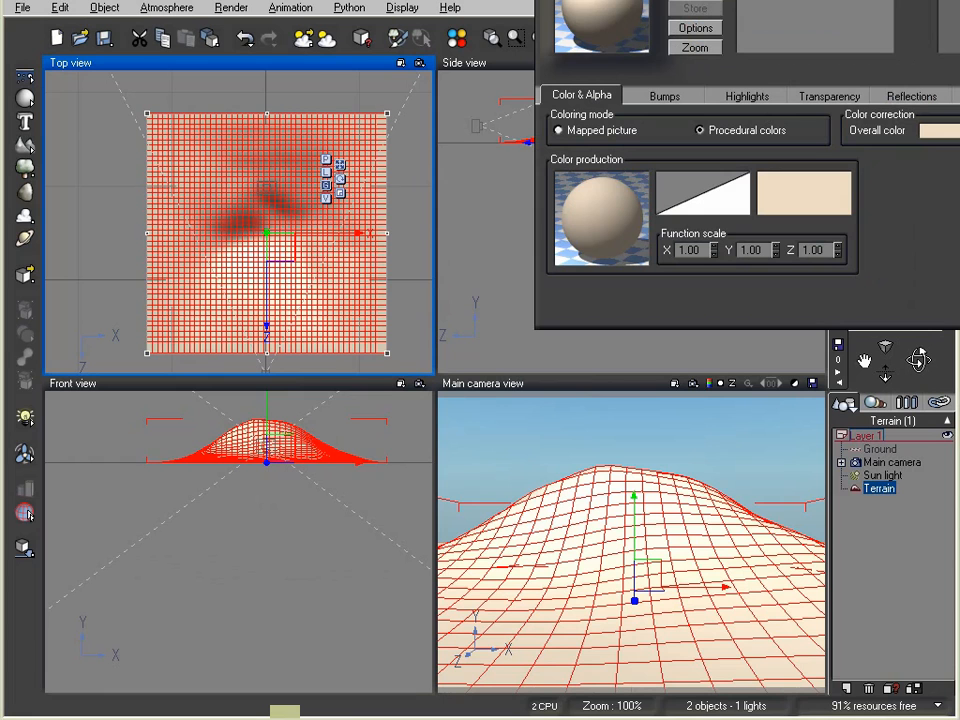
{"action": "left_click", "coordinate": [575, 30]}
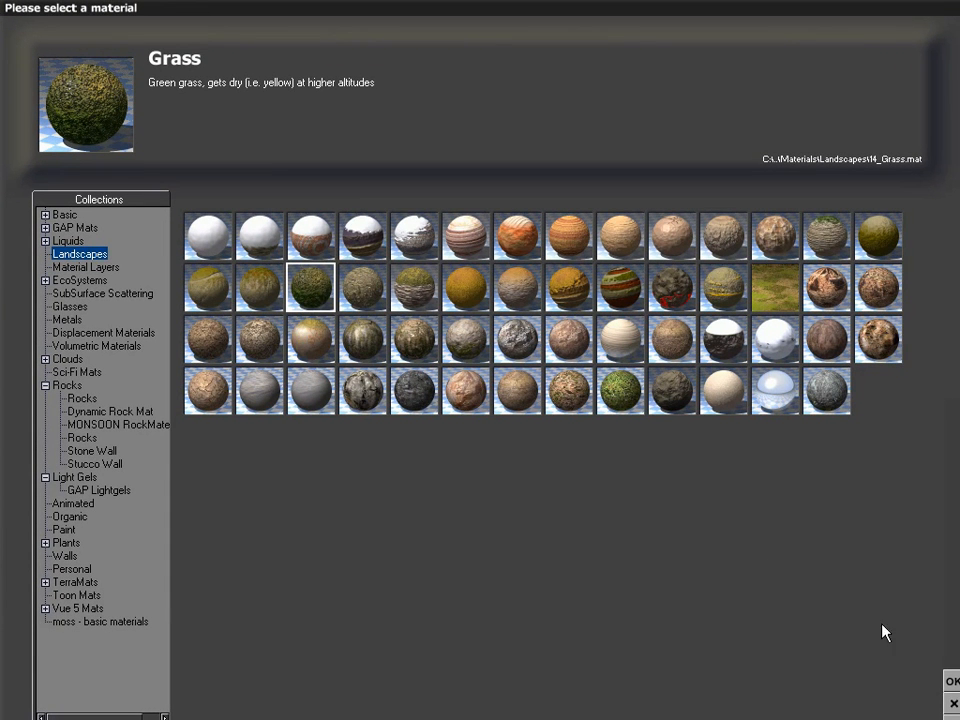
{"action": "left_click", "coordinate": [951, 681]}
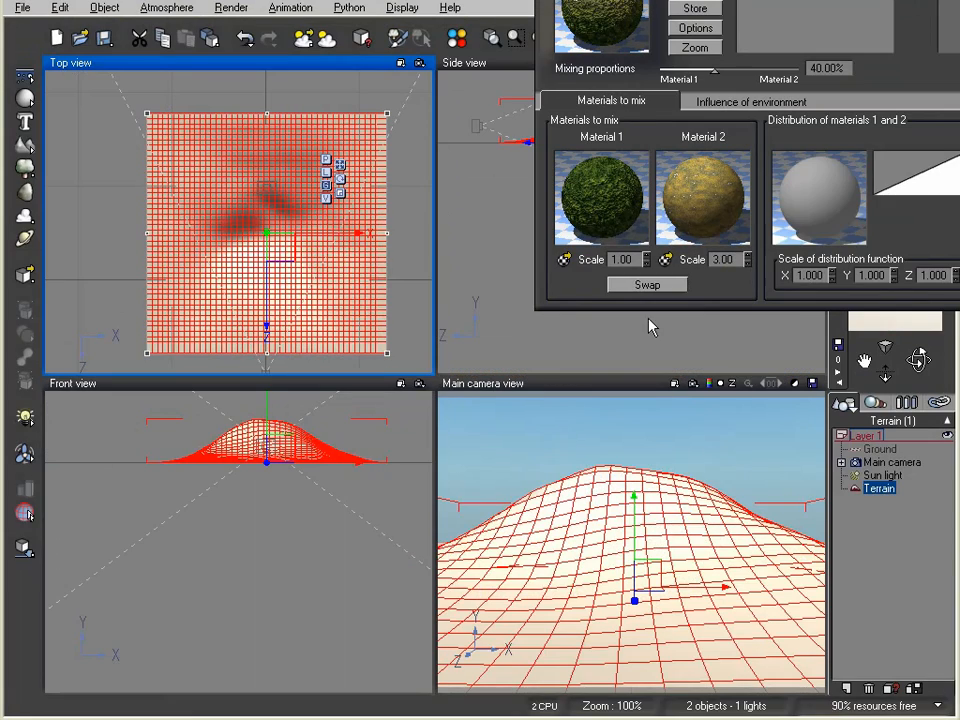
Set the Global grass layer's bump depth to 0
{"action": "double_click", "coordinate": [591, 182]}
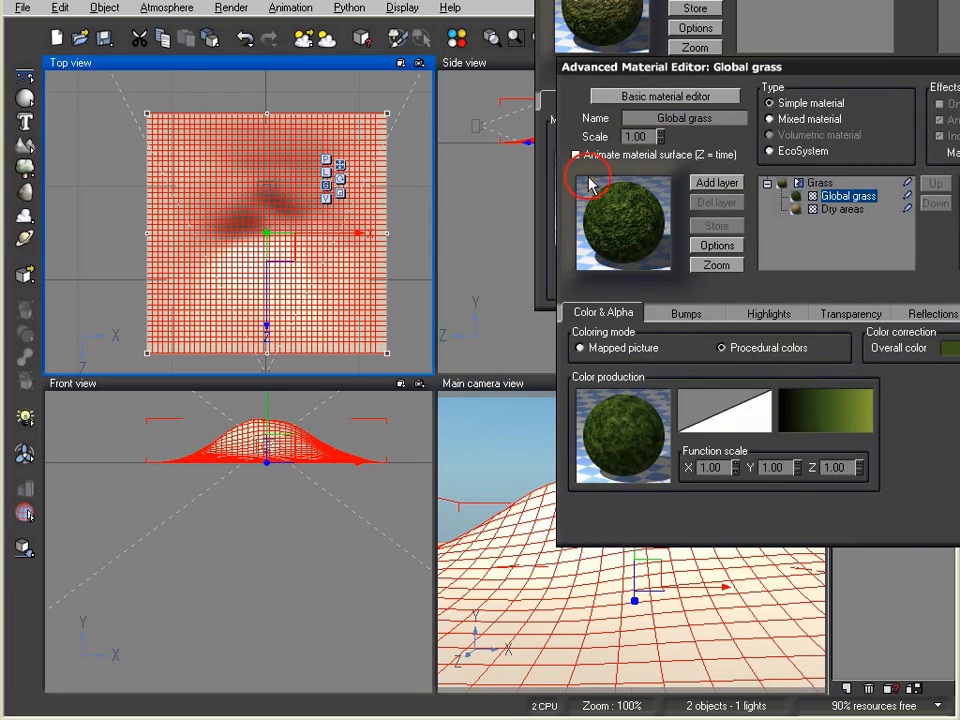
{"action": "left_click", "coordinate": [688, 315]}
{"action": "left_click", "coordinate": [702, 431]}
{"action": "type", "text": "0"}
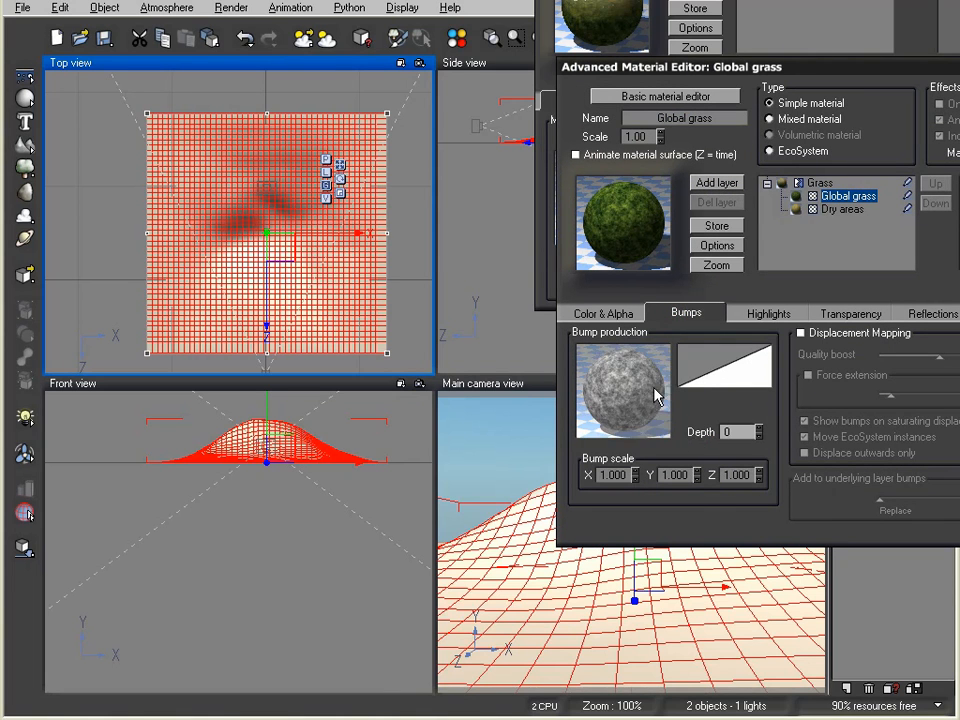
Remove the dark keycolor from the Global grass colour gradient and move the green key to -0.61
{"action": "left_click", "coordinate": [623, 318]}
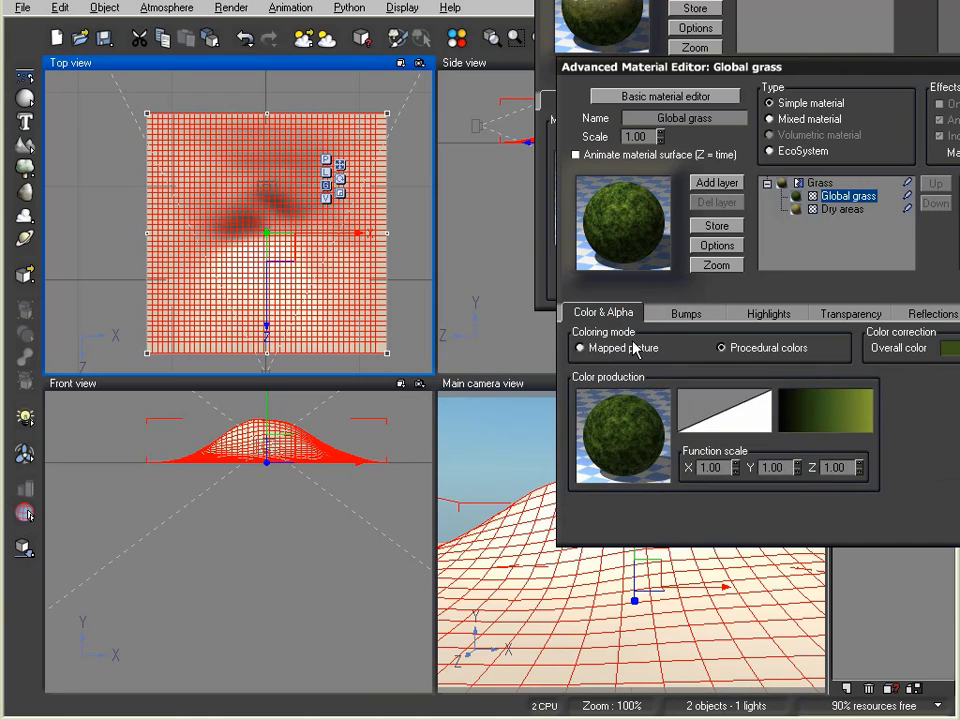
{"action": "right_click", "coordinate": [851, 421]}
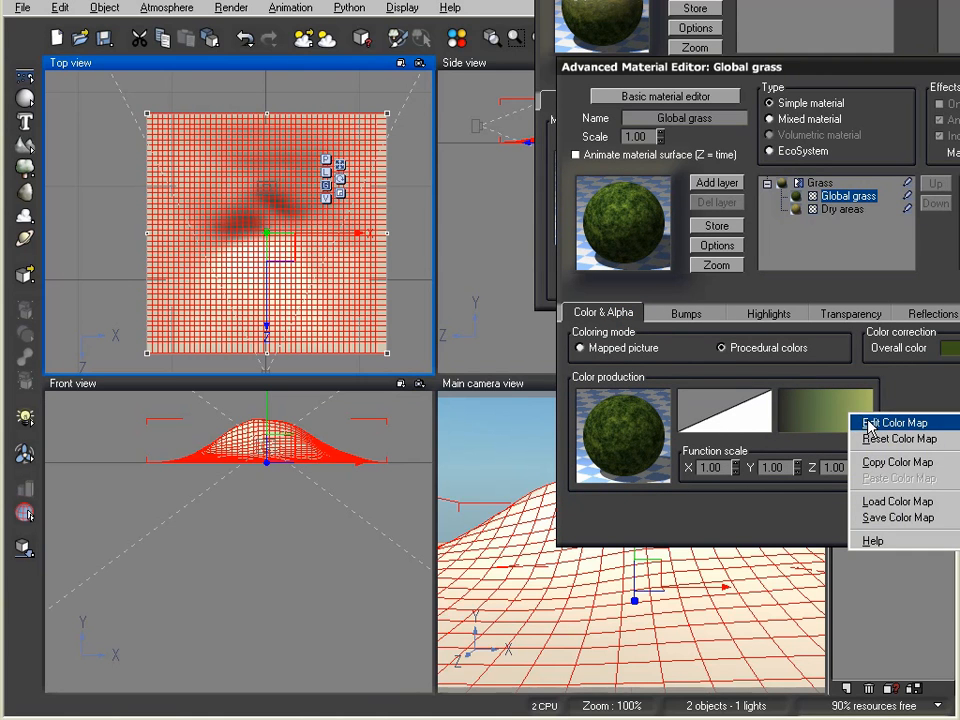
{"action": "left_click", "coordinate": [865, 422]}
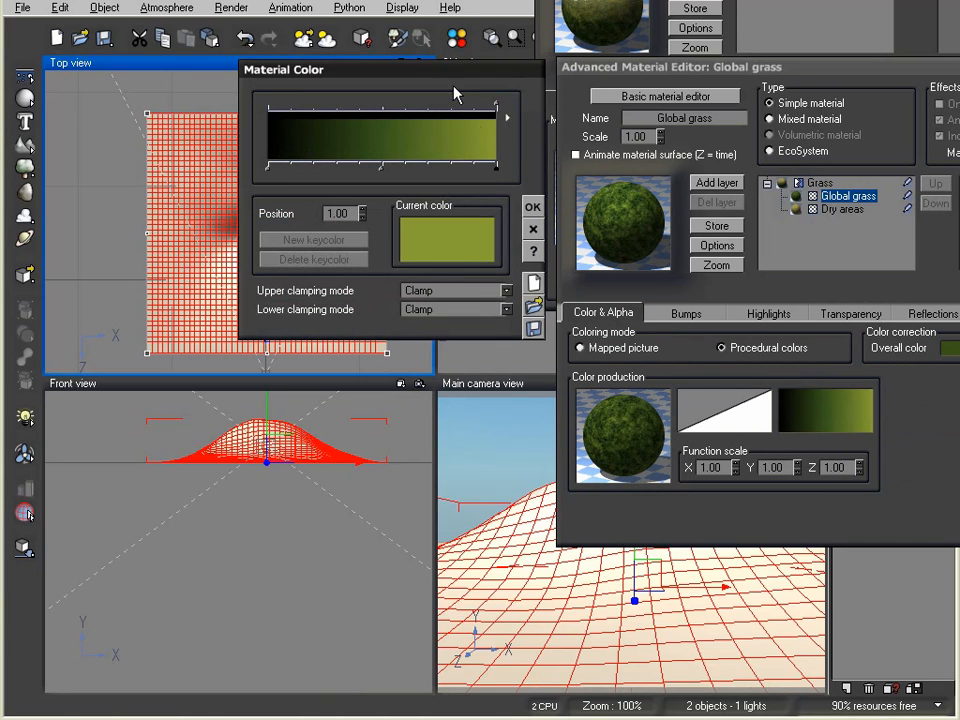
{"action": "left_click_drag", "start_coordinate": [446, 76], "coordinate": [429, 104]}
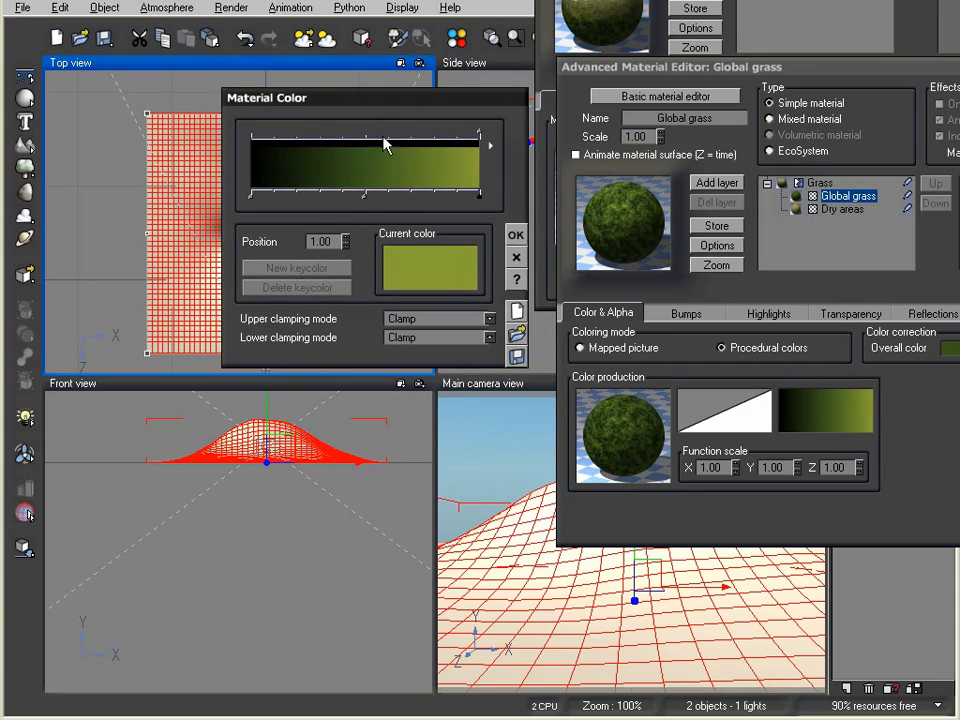
{"action": "left_click", "coordinate": [249, 198]}
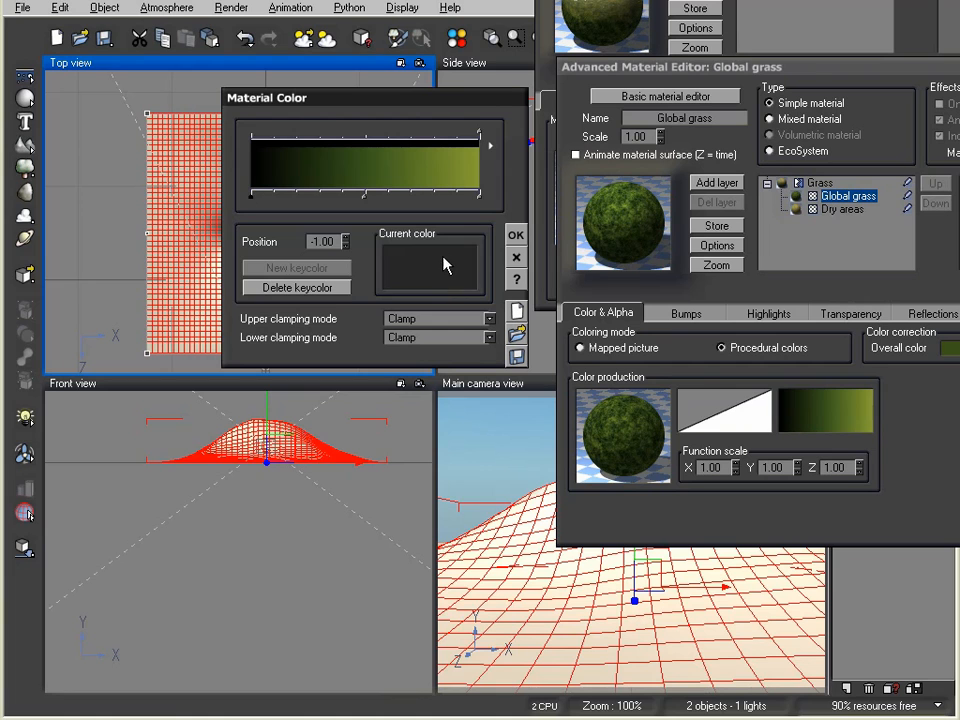
{"action": "left_click", "coordinate": [326, 287]}
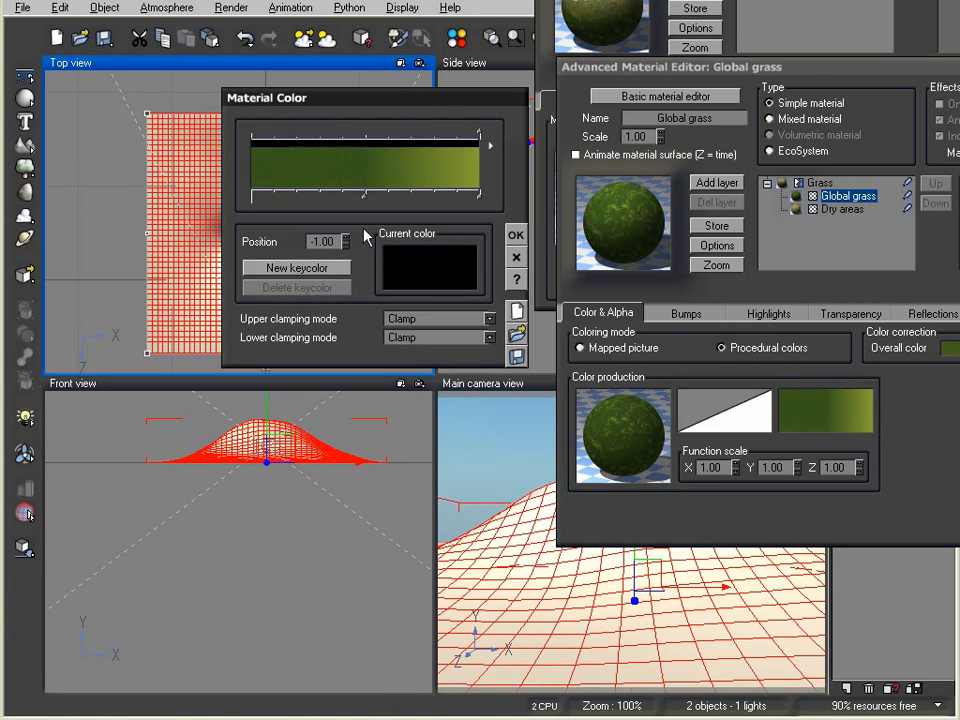
{"action": "left_click_drag", "start_coordinate": [362, 201], "coordinate": [281, 199]}
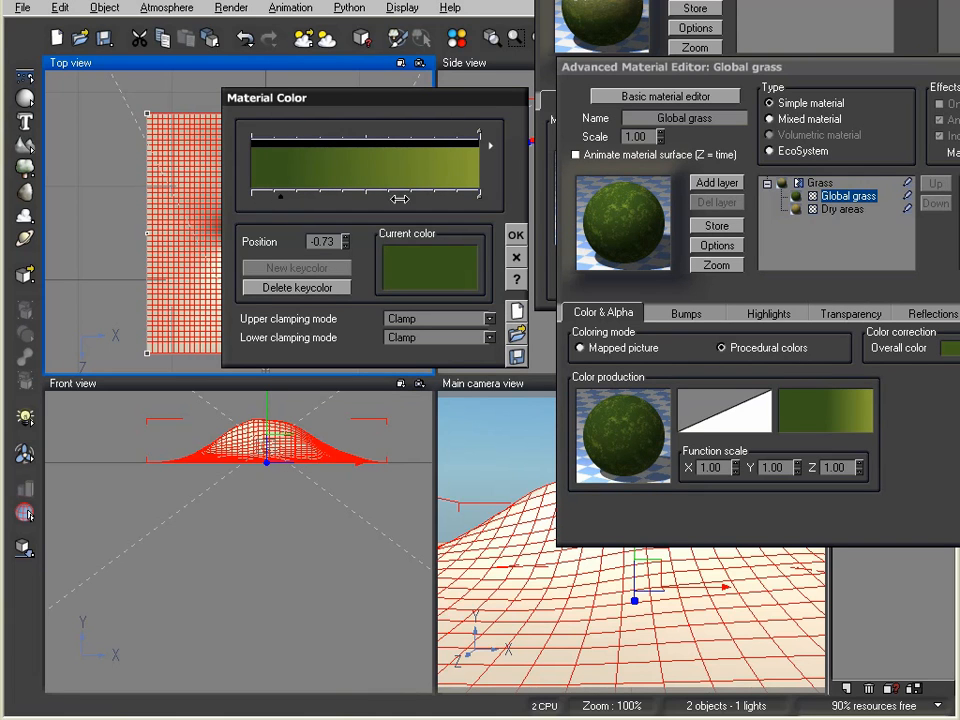
{"action": "left_click", "coordinate": [513, 235]}
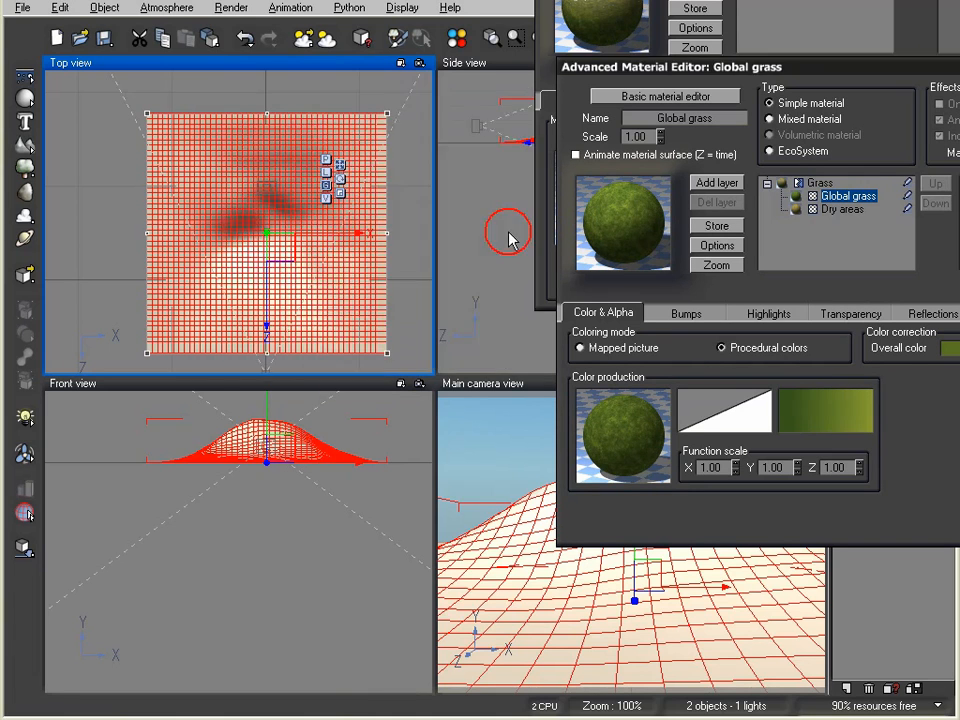
Set the Material 1 and Material 2 scale of the mixed terrain material to 100
{"action": "key", "text": "Return"}
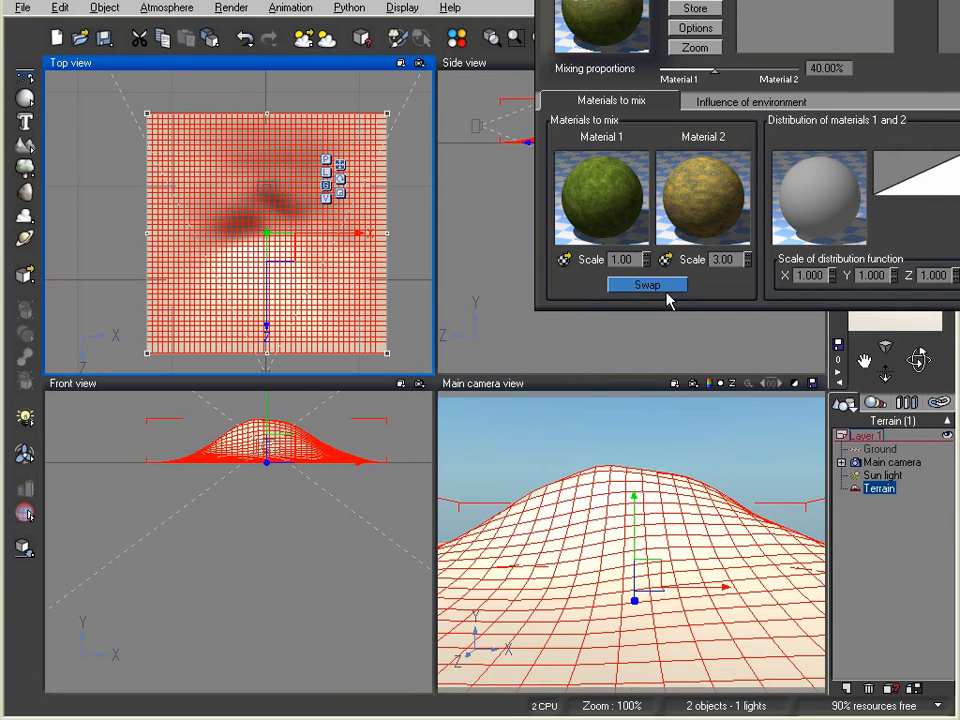
{"action": "double_click", "coordinate": [623, 261]}
{"action": "type", "text": "100"}
{"action": "key", "text": "Return"}
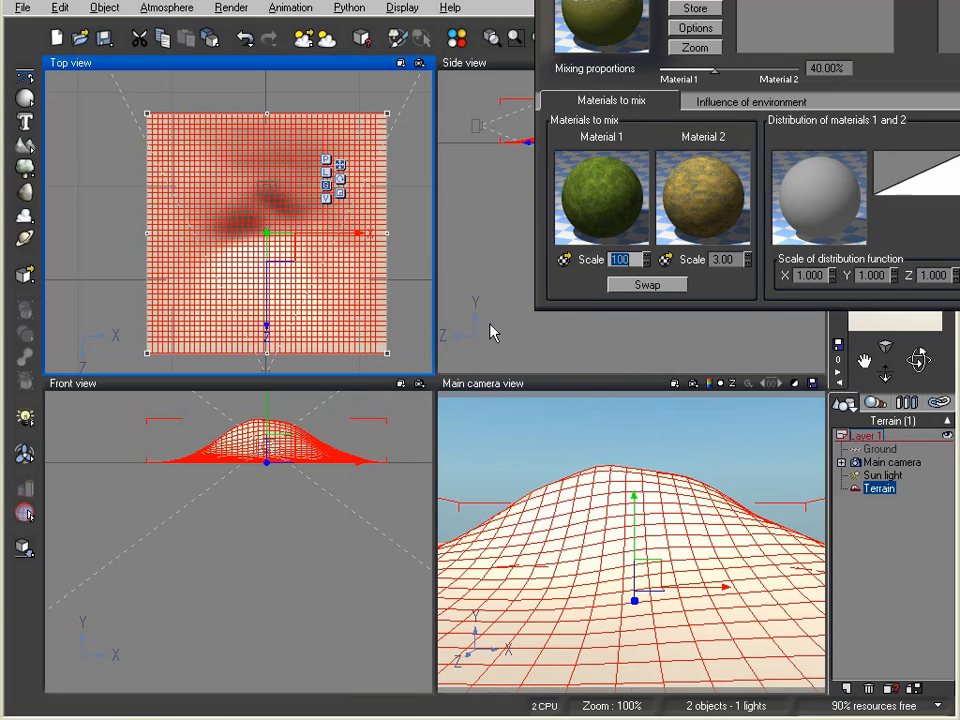
{"action": "left_click", "coordinate": [717, 187]}
{"action": "double_click", "coordinate": [722, 259]}
{"action": "type", "text": "100"}
{"action": "key", "text": "Return"}
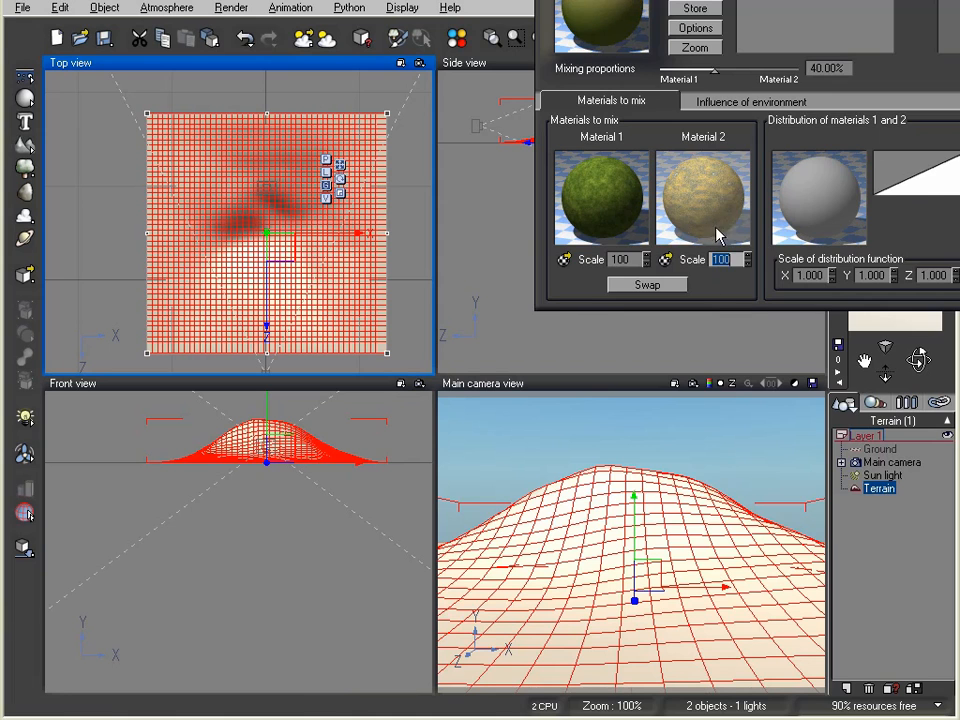
Set the Dry areas layer's bump depth to 0
{"action": "double_click", "coordinate": [717, 234]}
{"action": "left_click", "coordinate": [686, 313]}
{"action": "double_click", "coordinate": [734, 432]}
{"action": "type", "text": "0"}
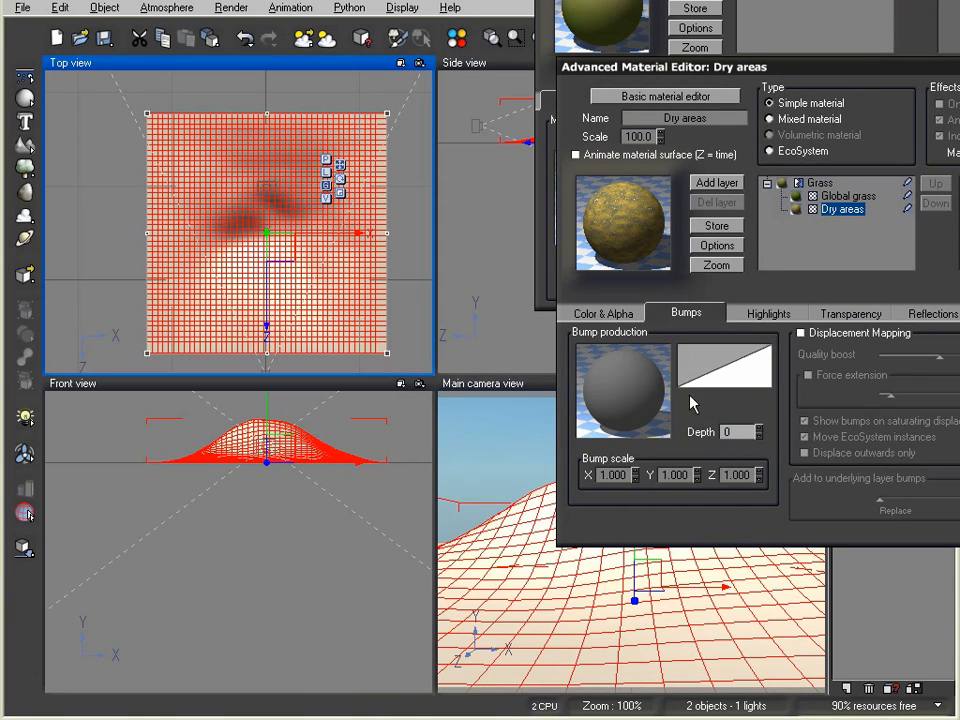
Change the end colour of the Dry areas colour gradient to a pale yellow
{"action": "left_click", "coordinate": [610, 314]}
{"action": "right_click", "coordinate": [824, 414]}
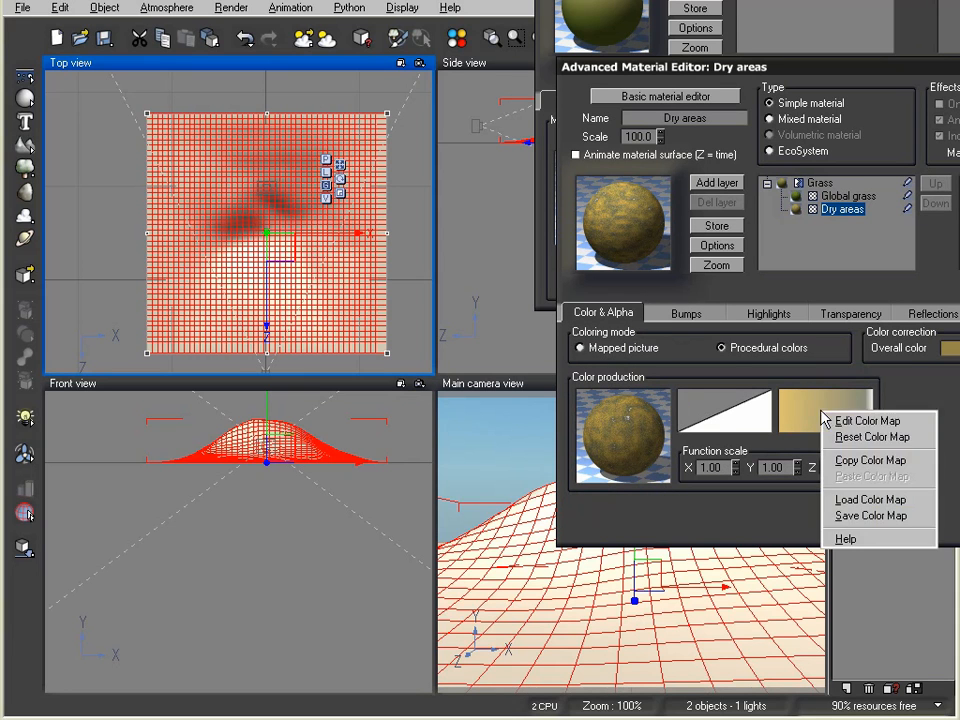
{"action": "left_click", "coordinate": [866, 421]}
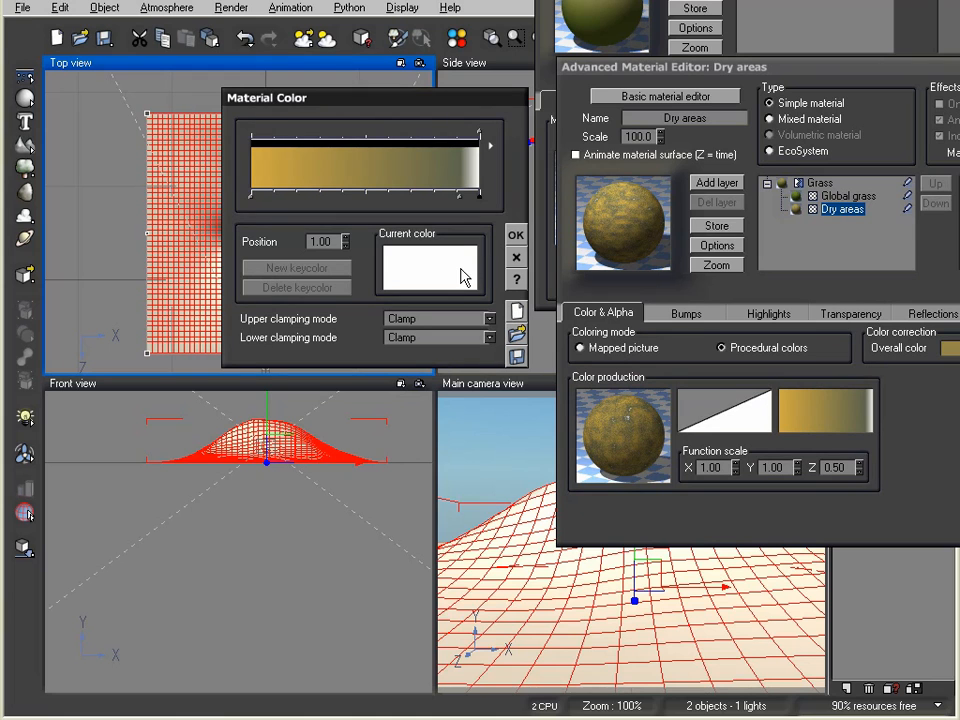
{"action": "left_click", "coordinate": [465, 278]}
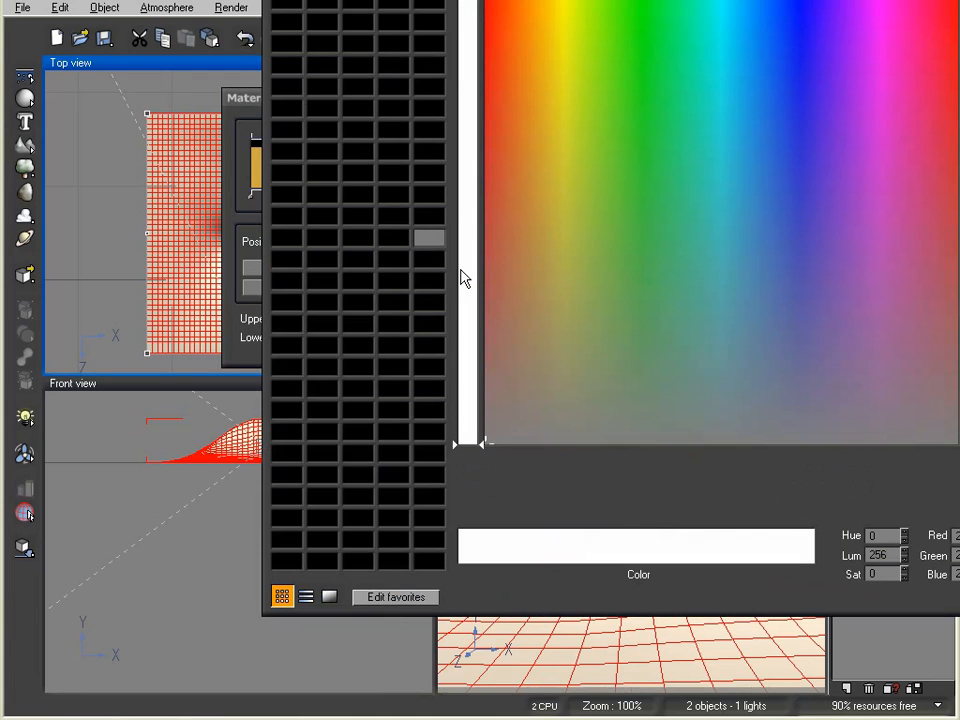
{"action": "left_click", "coordinate": [544, 133]}
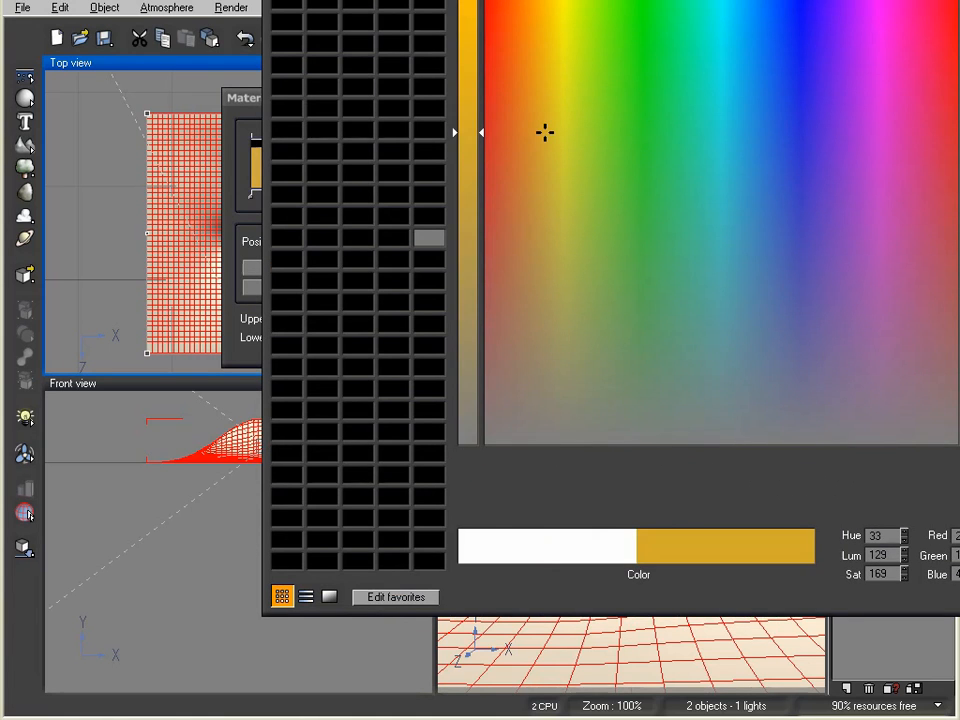
{"action": "left_click_drag", "start_coordinate": [545, 139], "coordinate": [578, 202]}
{"action": "left_click", "coordinate": [958, 575]}
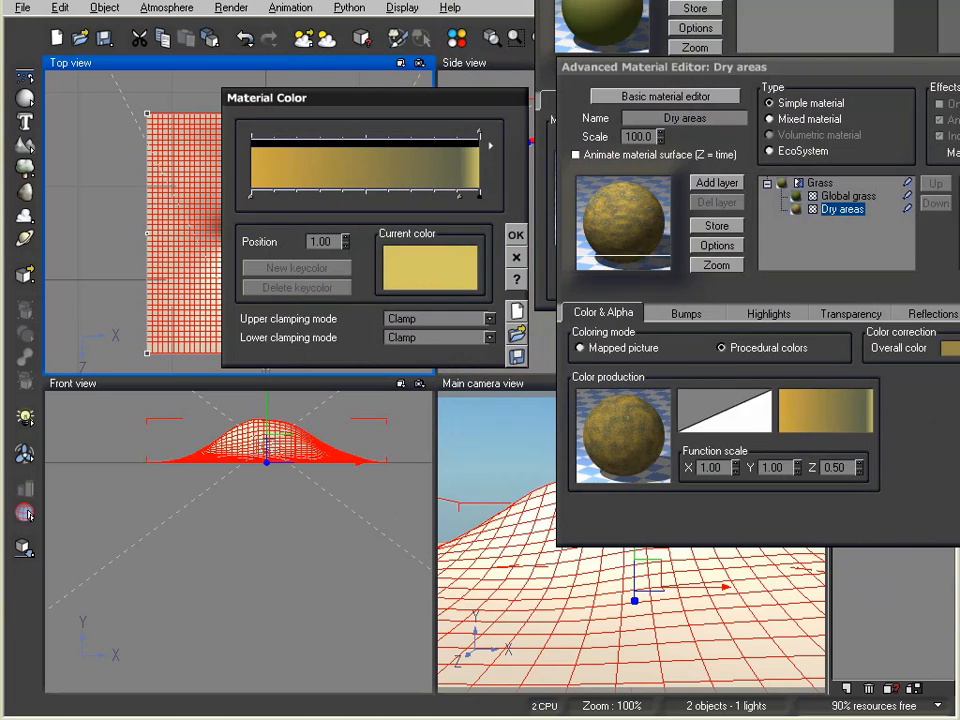
Delete the grey-green keycolor so the Dry areas gradient is plain yellow, and close the editors
{"action": "left_click", "coordinate": [457, 202]}
{"action": "left_click_drag", "start_coordinate": [457, 202], "coordinate": [383, 199]}
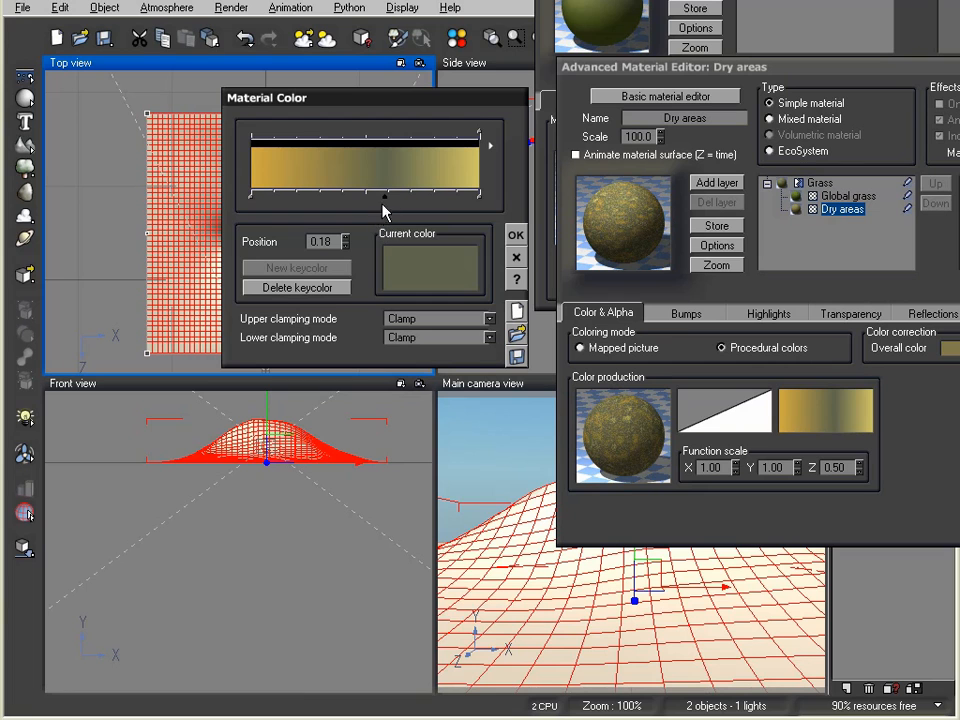
{"action": "left_click_drag", "start_coordinate": [385, 195], "coordinate": [383, 201]}
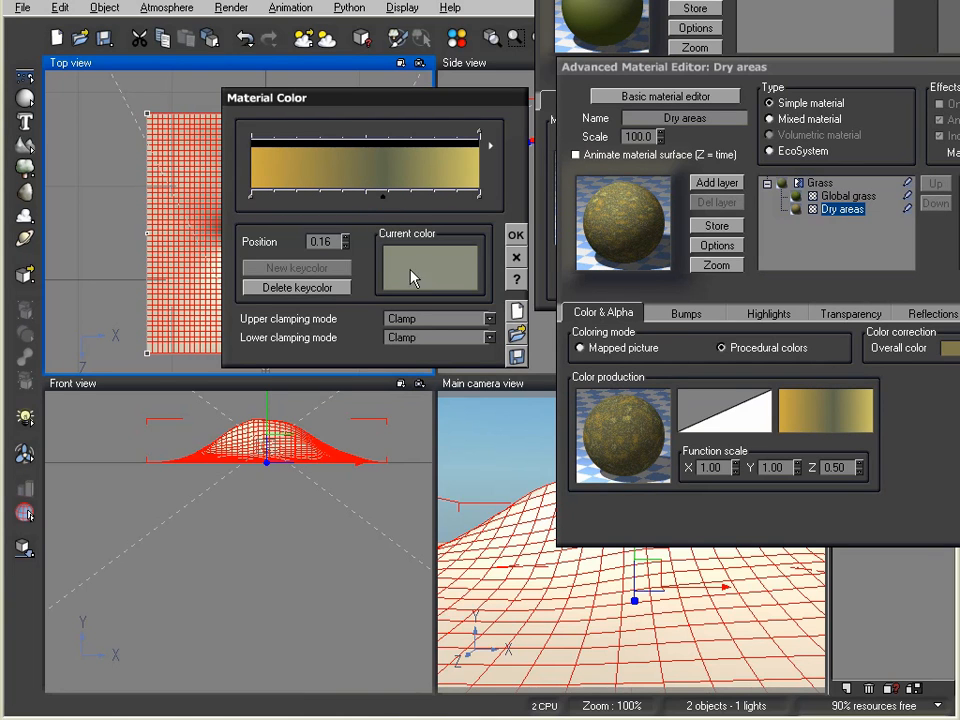
{"action": "left_click", "coordinate": [334, 287]}
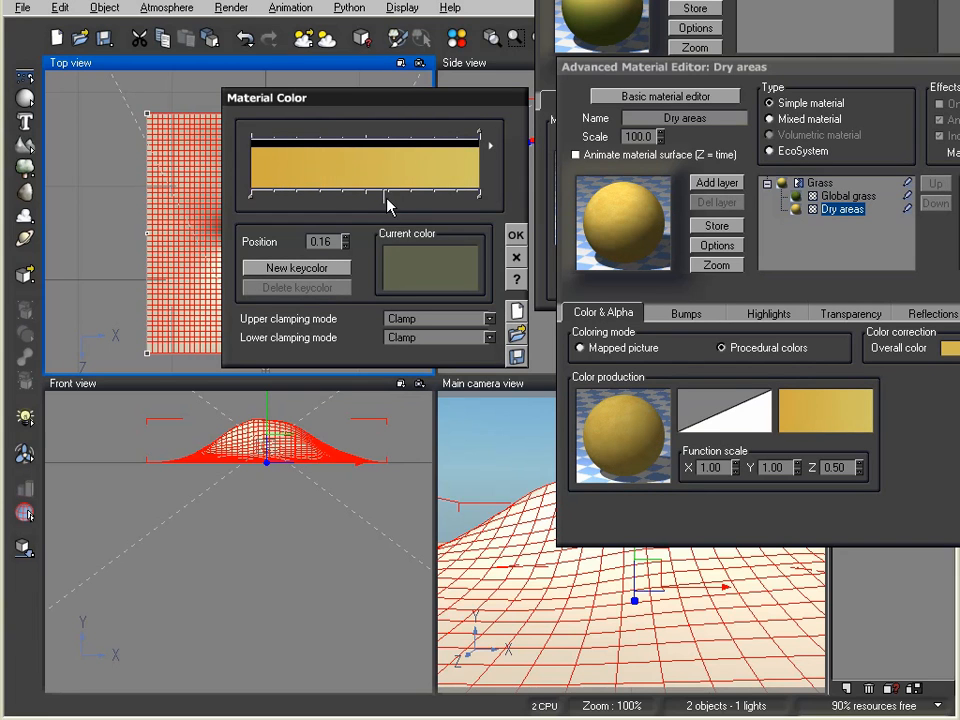
{"action": "mouse_move", "coordinate": [385, 198]}
{"action": "left_mouse_down"}
{"action": "mouse_move", "coordinate": [285, 198]}
{"action": "mouse_move", "coordinate": [361, 198]}
{"action": "mouse_move", "coordinate": [366, 207]}
{"action": "left_mouse_up"}
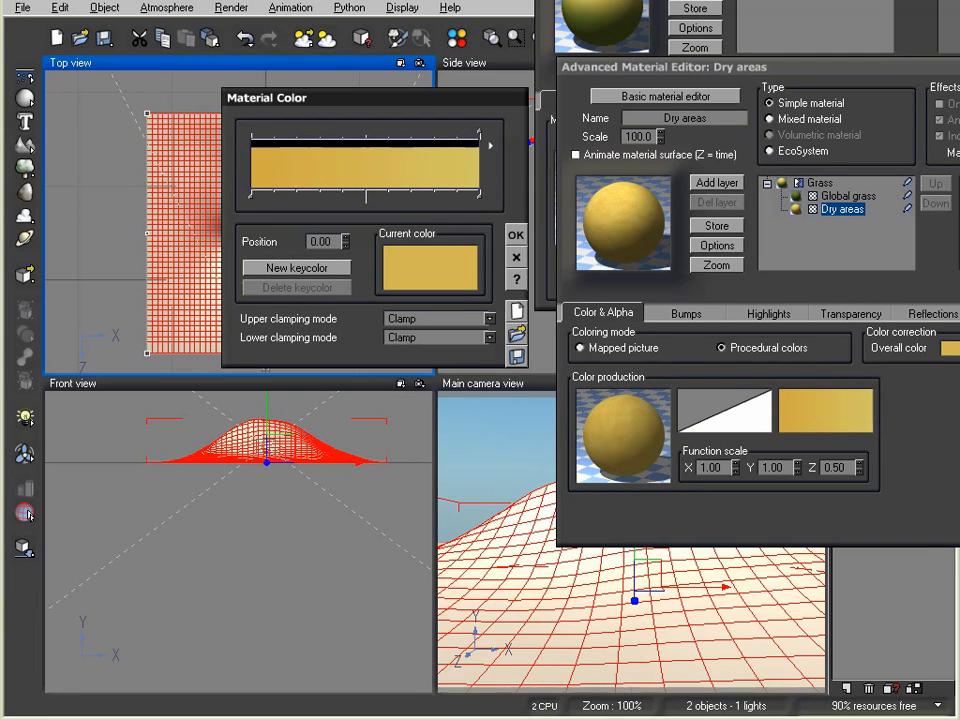
{"action": "key", "text": "Return"}
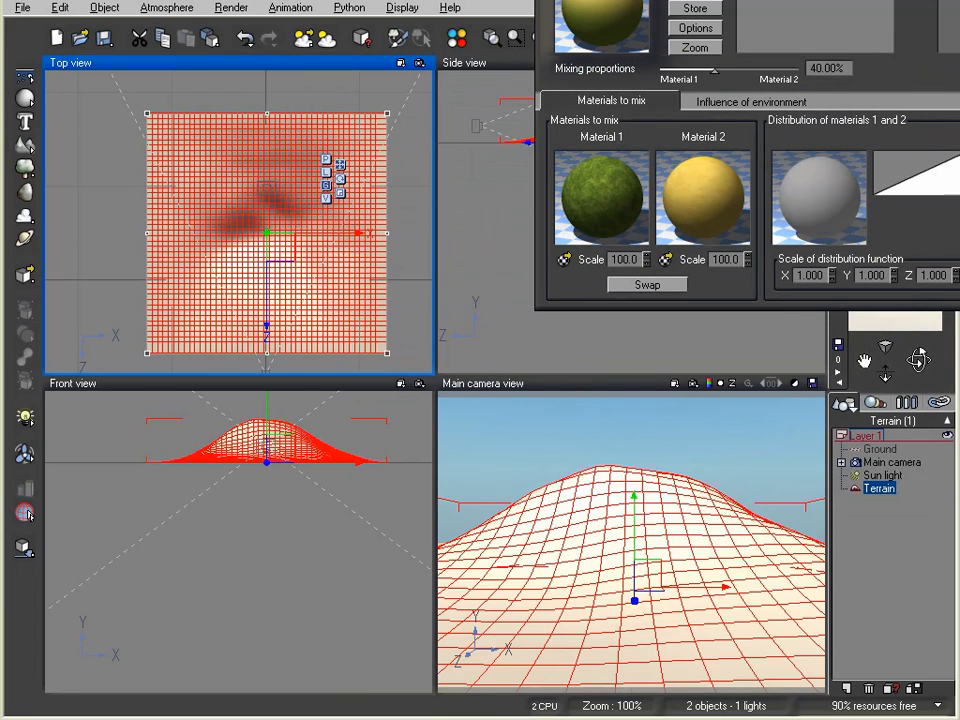
{"action": "key", "text": "Return"}
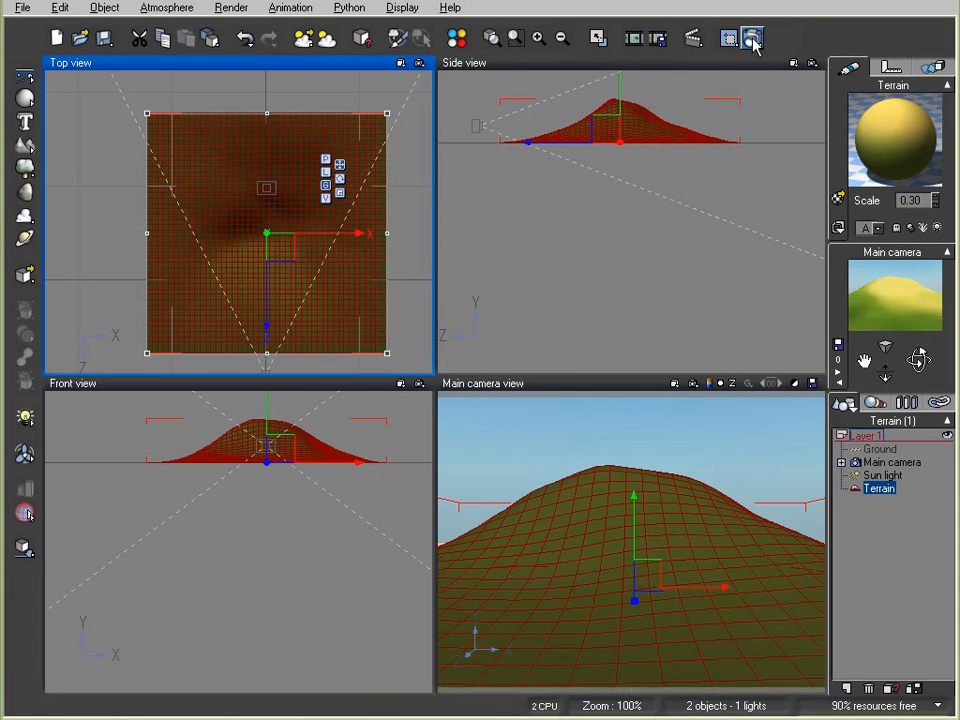
Render the hill to screen at 800x600, then close the finished render
{"action": "left_click", "coordinate": [752, 40]}
{"action": "left_click", "coordinate": [72, 262]}
{"action": "left_click", "coordinate": [586, 80]}
{"action": "left_click", "coordinate": [600, 471]}
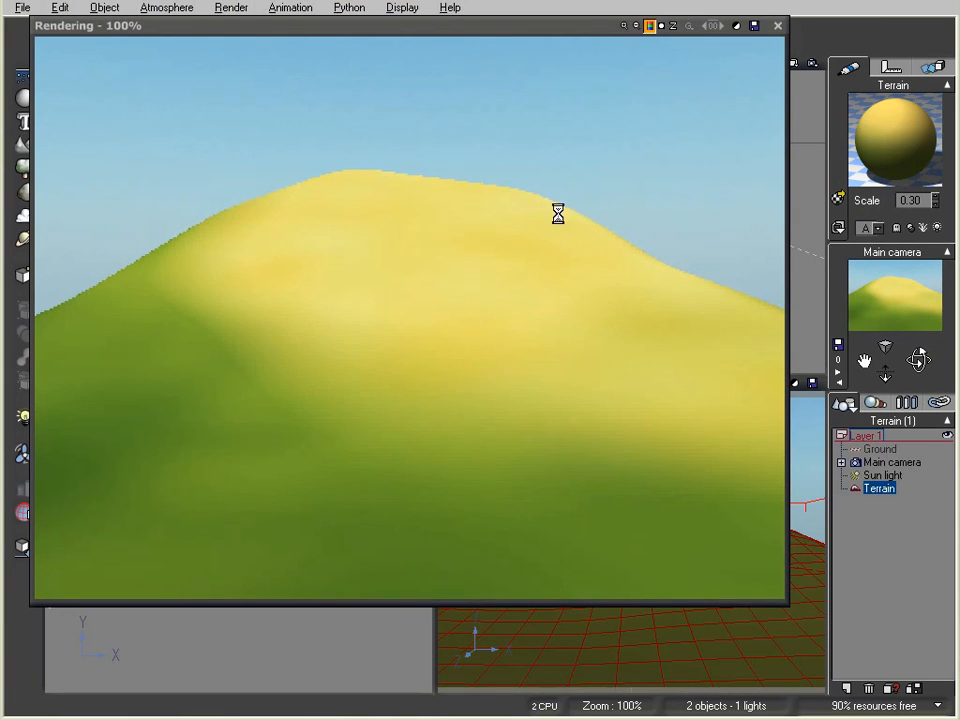
{"action": "left_click", "coordinate": [779, 27]}
{"action": "right_click_drag", "start_coordinate": [300, 133], "coordinate": [184, 95]}
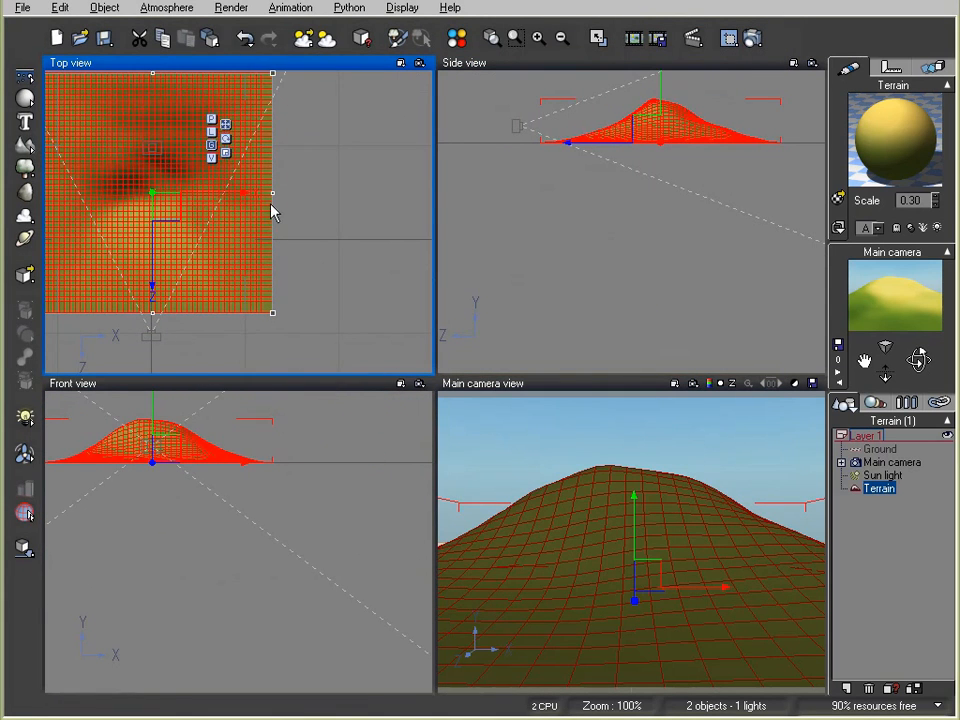
Stretch the terrain wider, lower the hill to flatten it, and add a new layer
{"action": "left_click_drag", "start_coordinate": [275, 196], "coordinate": [381, 195]}
{"action": "right_click_drag", "start_coordinate": [276, 250], "coordinate": [404, 279]}
{"action": "left_click_drag", "start_coordinate": [356, 233], "coordinate": [301, 228]}
{"action": "right_click_drag", "start_coordinate": [636, 171], "coordinate": [652, 270]}
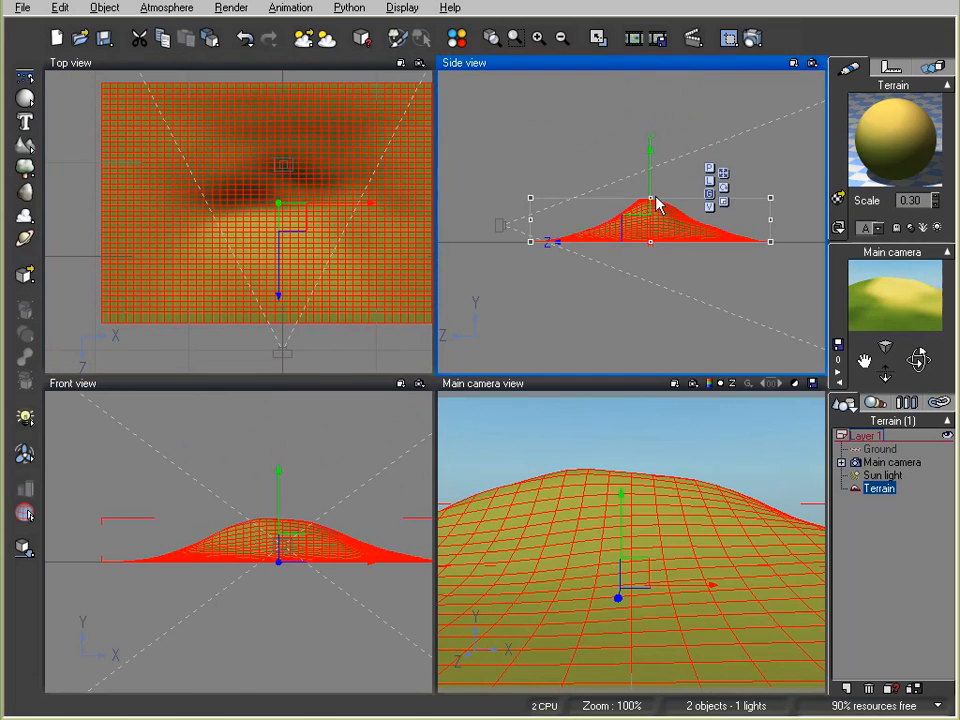
{"action": "left_click_drag", "start_coordinate": [650, 196], "coordinate": [654, 219]}
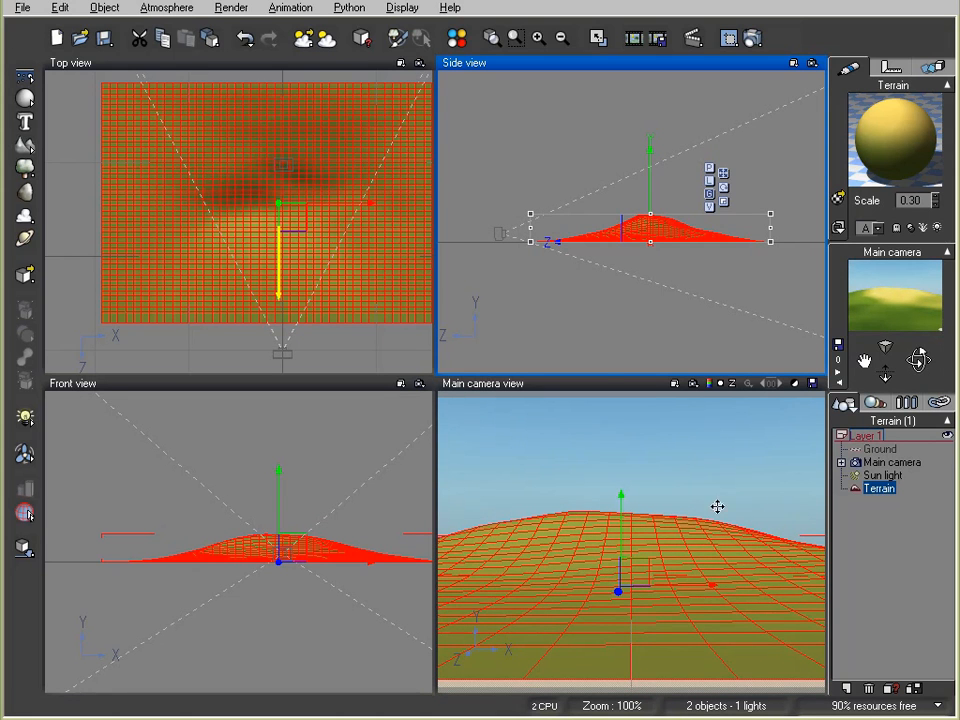
{"action": "left_click", "coordinate": [845, 688]}
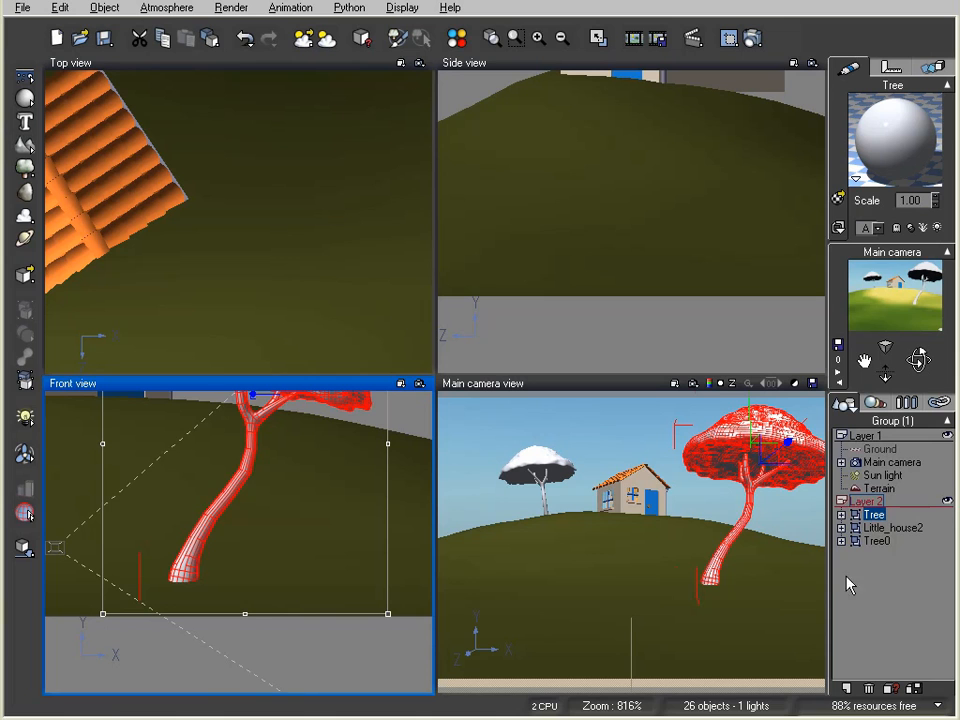
Expand Tree and Tree0 in the World Browser, then open the material of Tree's Leaves
{"action": "left_click", "coordinate": [841, 541]}
{"action": "left_click", "coordinate": [841, 514]}
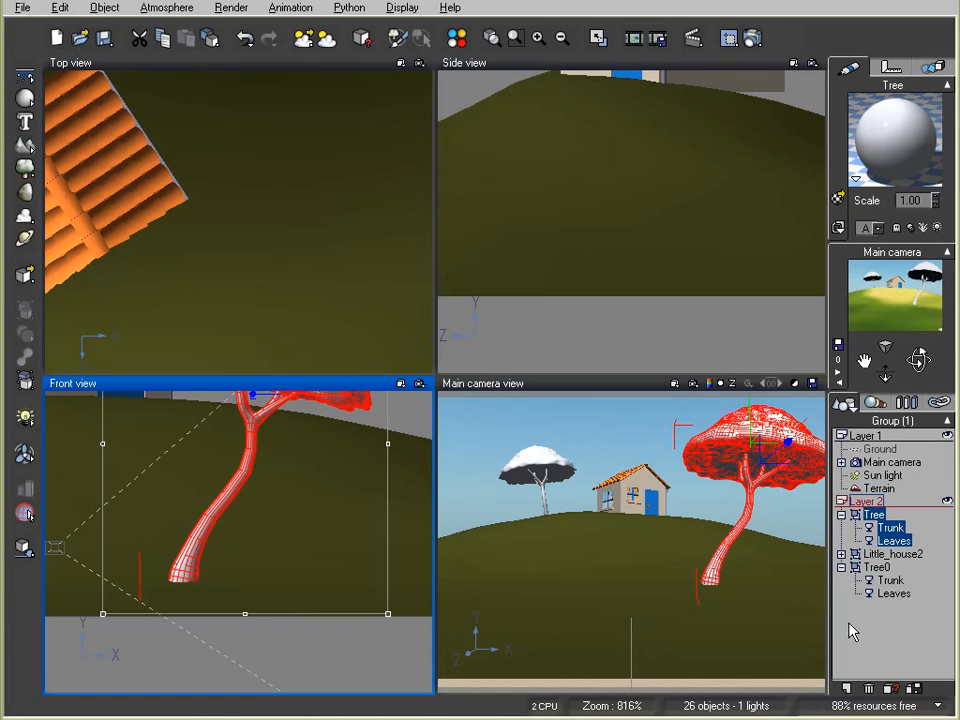
{"action": "left_click", "coordinate": [868, 642]}
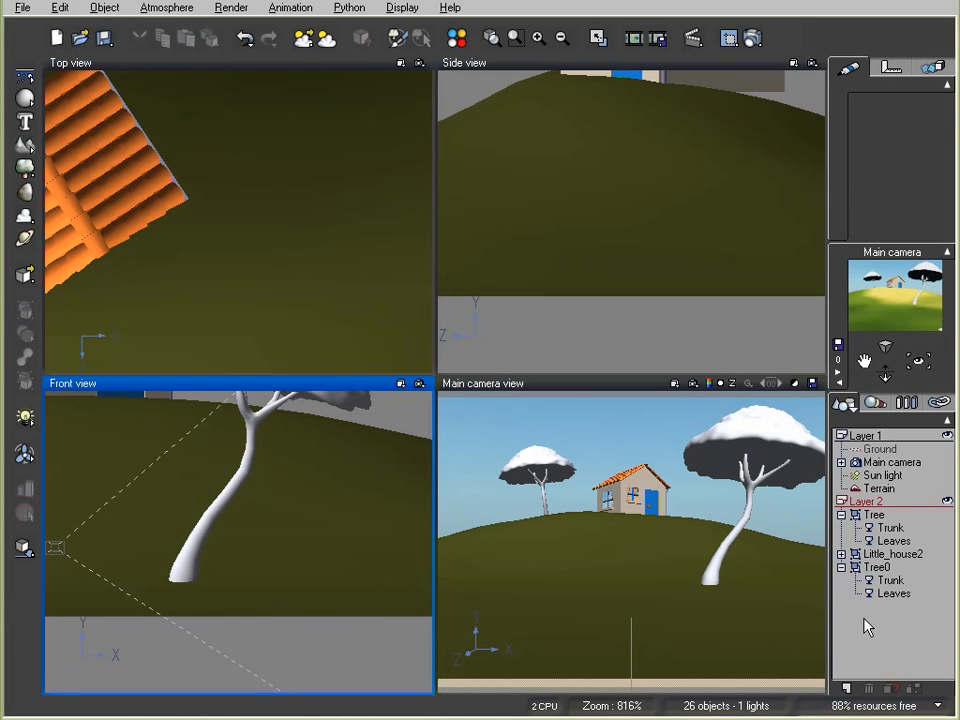
{"action": "left_click", "coordinate": [891, 540]}
{"action": "double_click", "coordinate": [876, 158]}
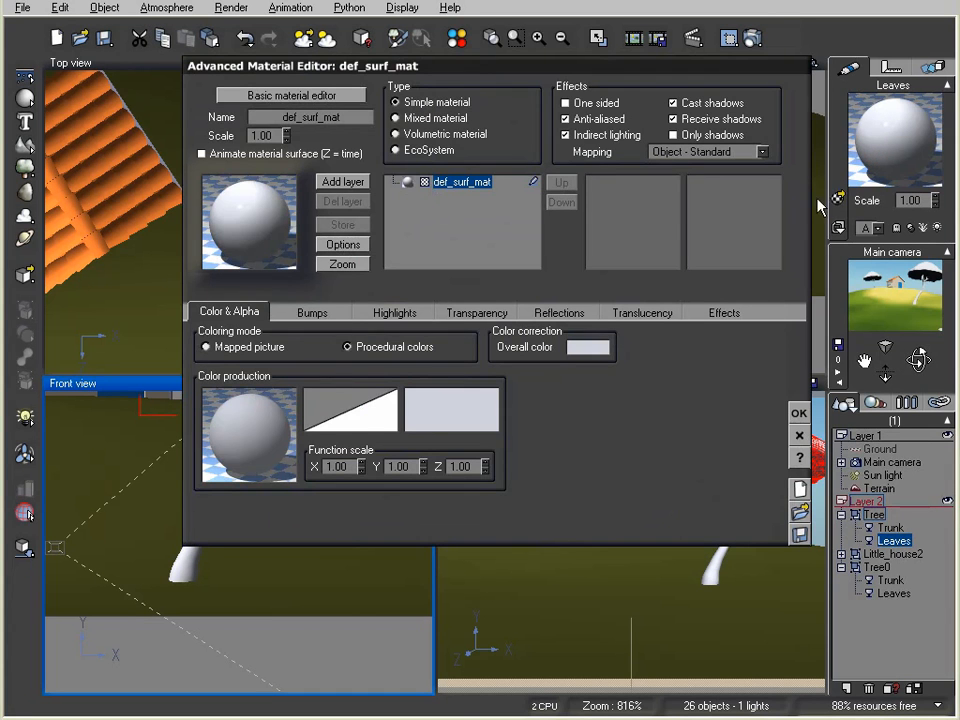
Reset the leaves material to default and switch its colour to a picture texture
{"action": "left_click", "coordinate": [799, 413]}
{"action": "right_click", "coordinate": [880, 153]}
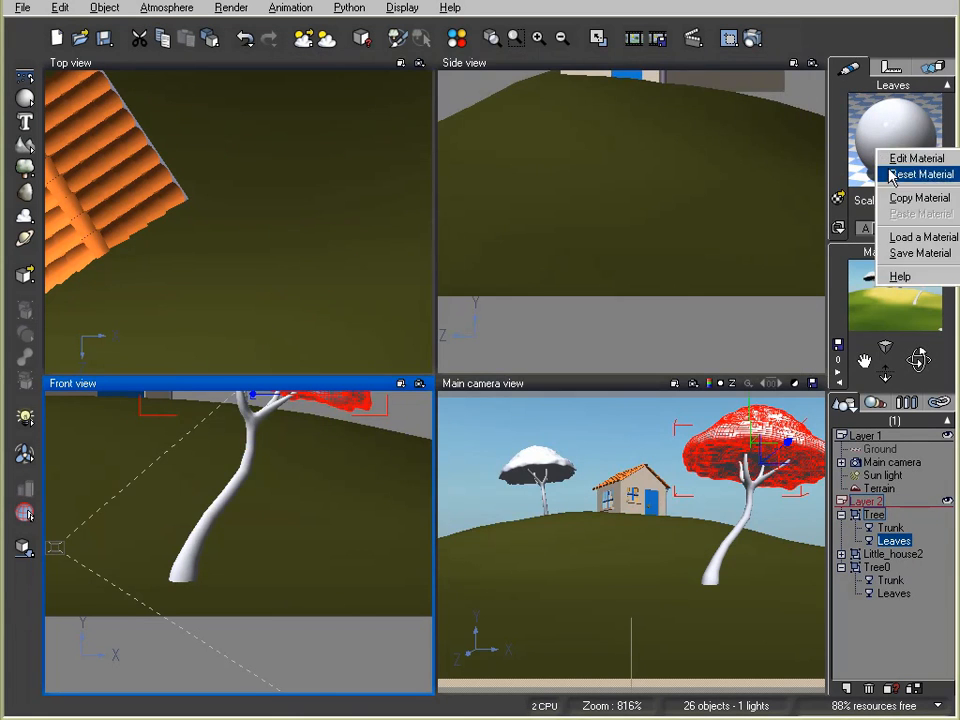
{"action": "left_click", "coordinate": [898, 176]}
{"action": "double_click", "coordinate": [874, 158]}
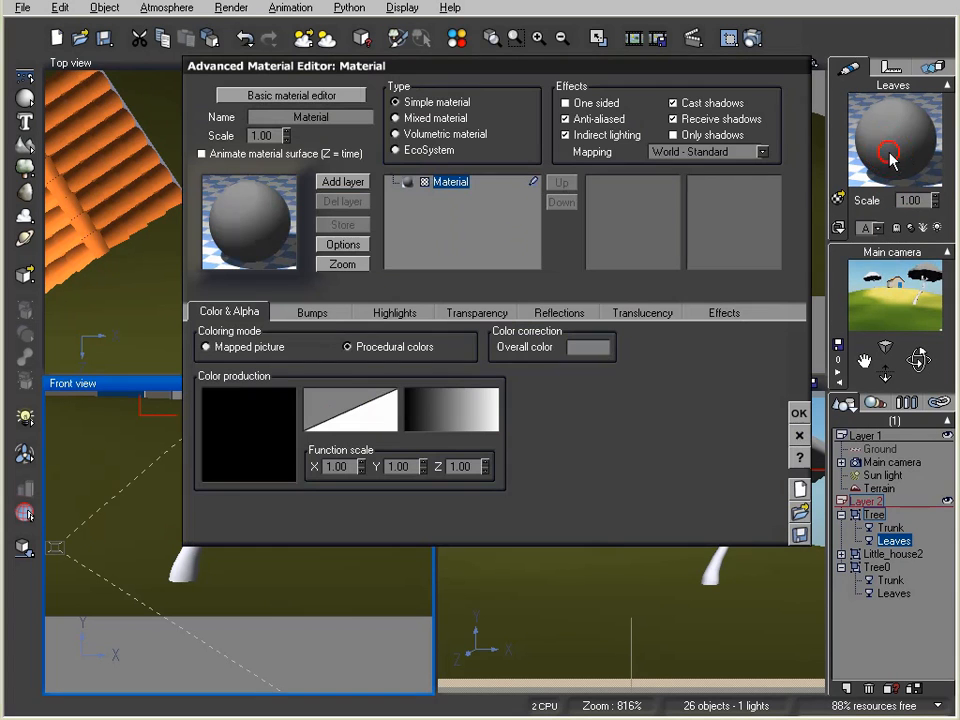
{"action": "left_click", "coordinate": [207, 347]}
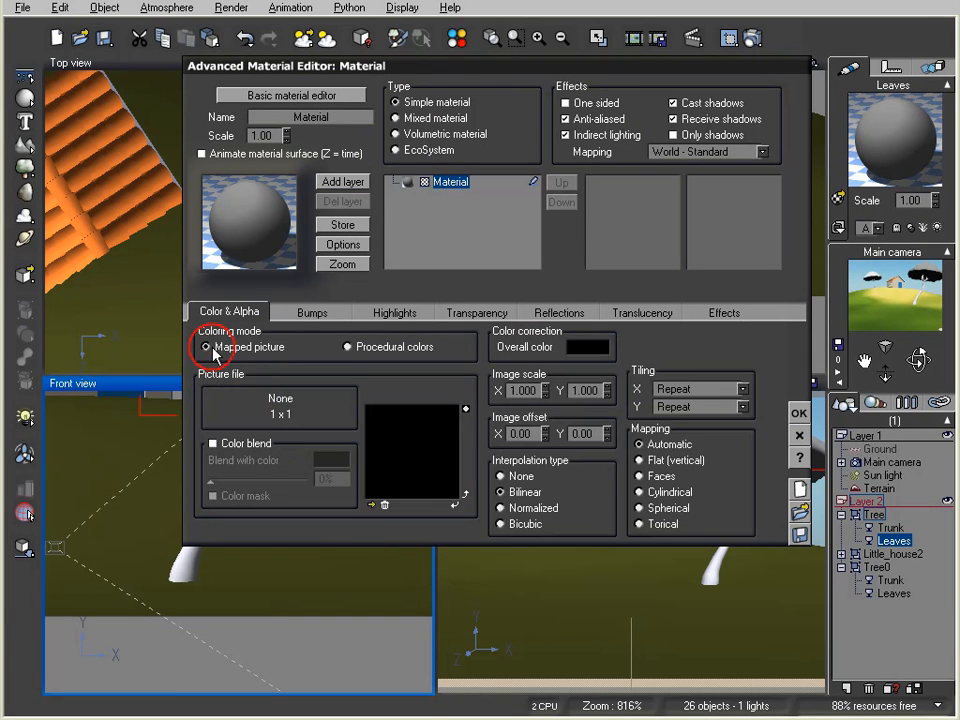
Browse the picture files and load the Leaf2 image as the leaf texture
{"action": "left_click", "coordinate": [369, 508]}
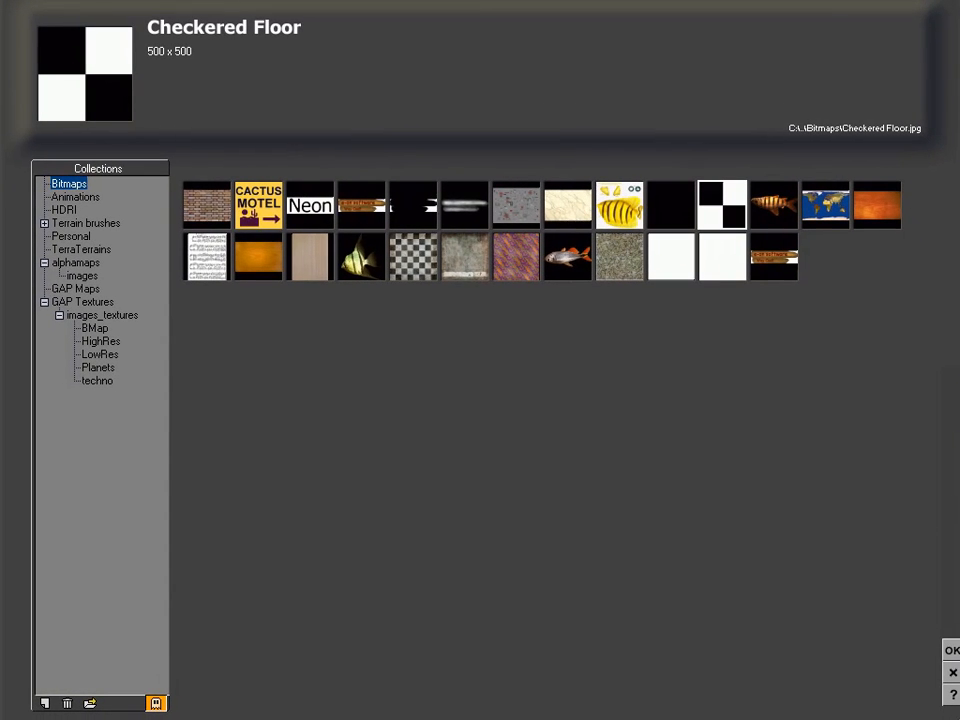
{"action": "left_click", "coordinate": [45, 703]}
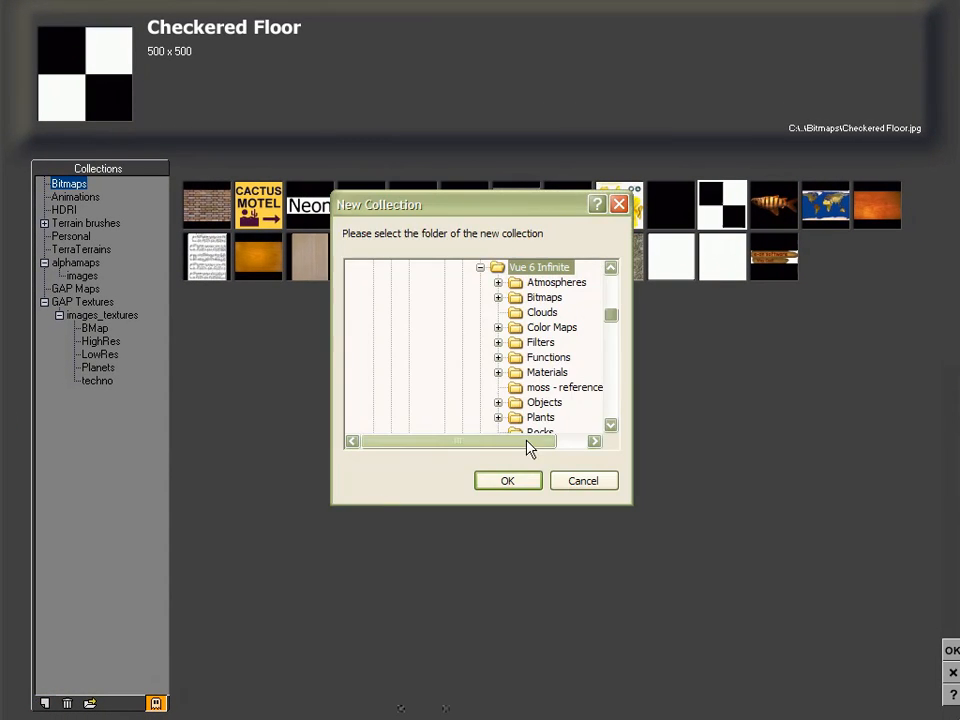
{"action": "left_click_drag", "start_coordinate": [609, 310], "coordinate": [606, 253]}
{"action": "left_click", "coordinate": [405, 266]}
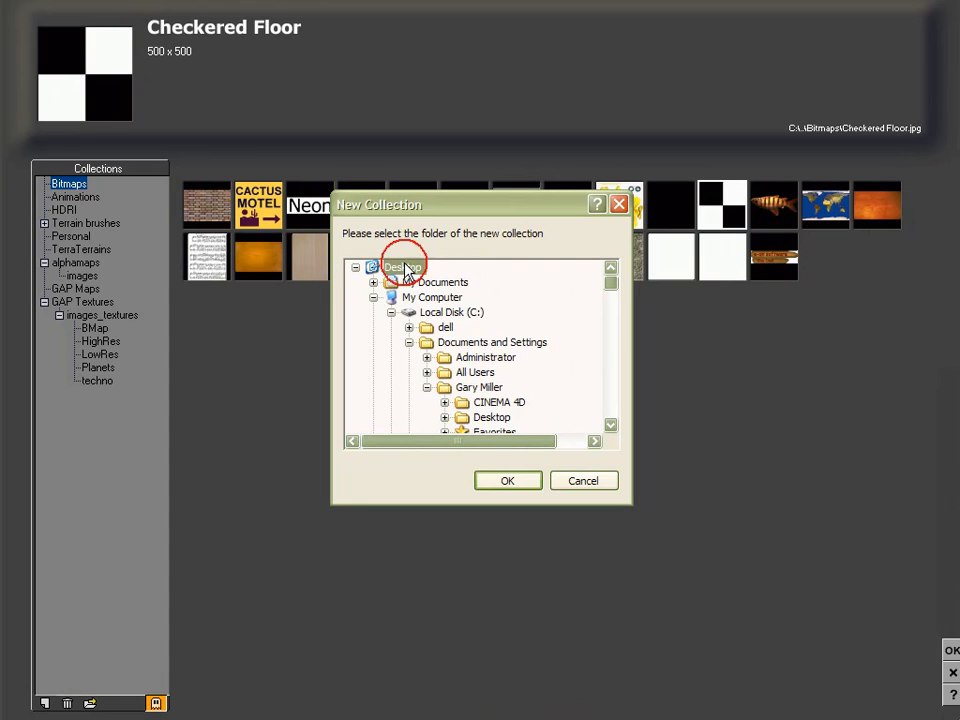
{"action": "double_click", "coordinate": [405, 267]}
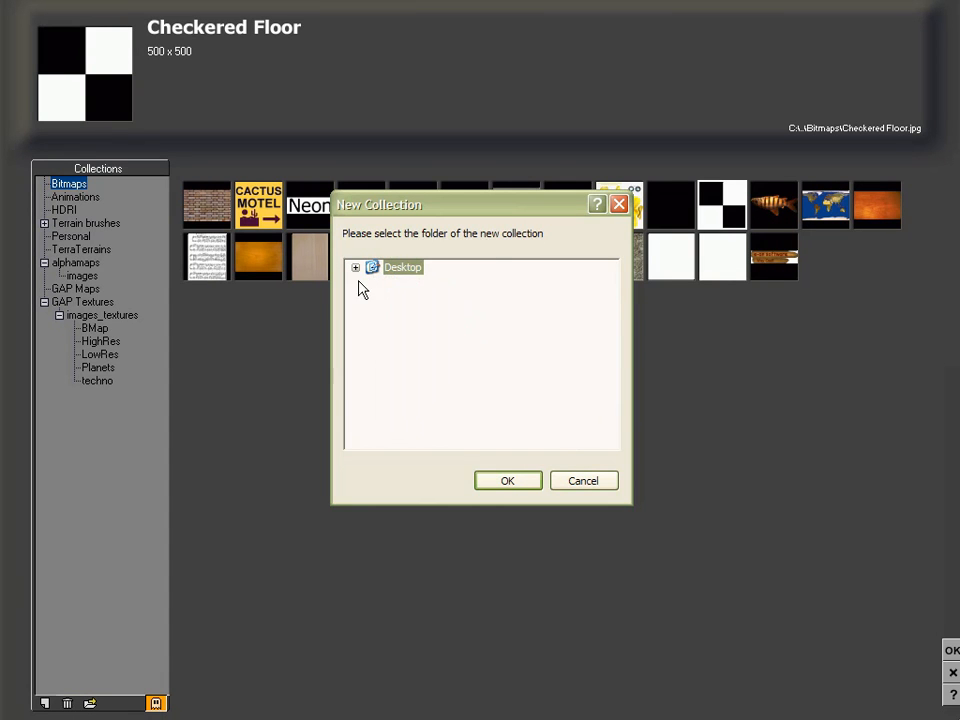
{"action": "left_click", "coordinate": [355, 267]}
{"action": "left_click", "coordinate": [420, 297]}
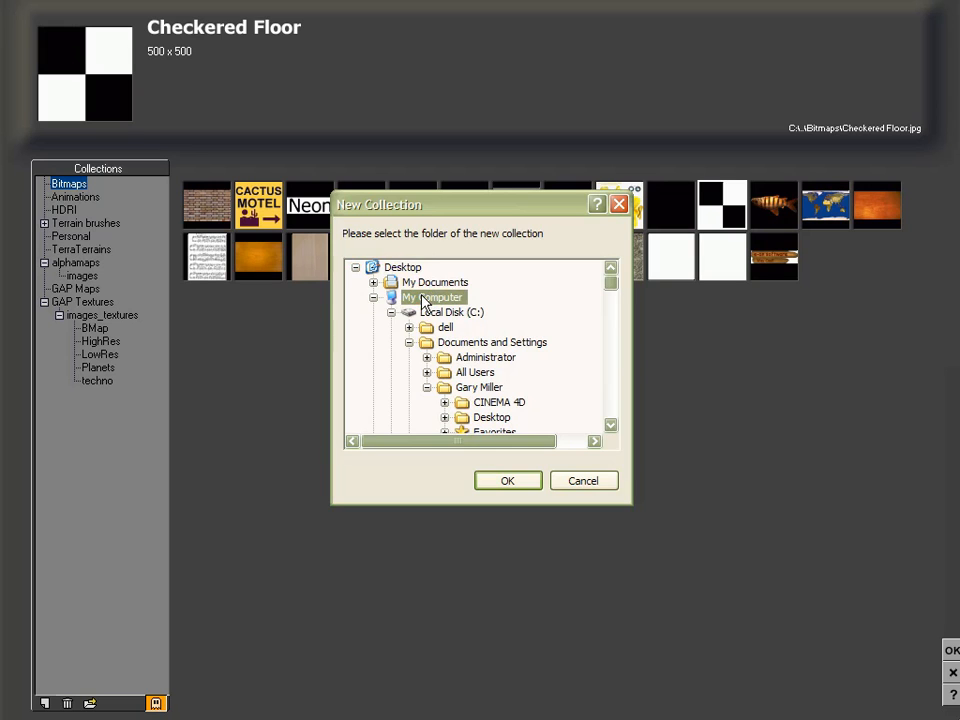
{"action": "left_click", "coordinate": [581, 479]}
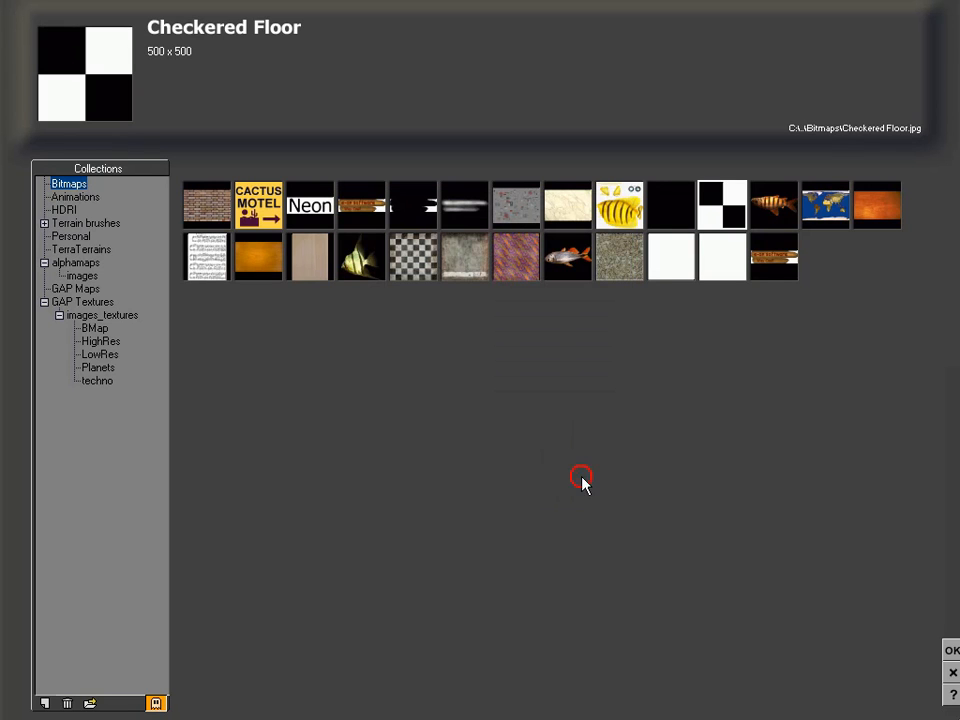
{"action": "left_click", "coordinate": [89, 706]}
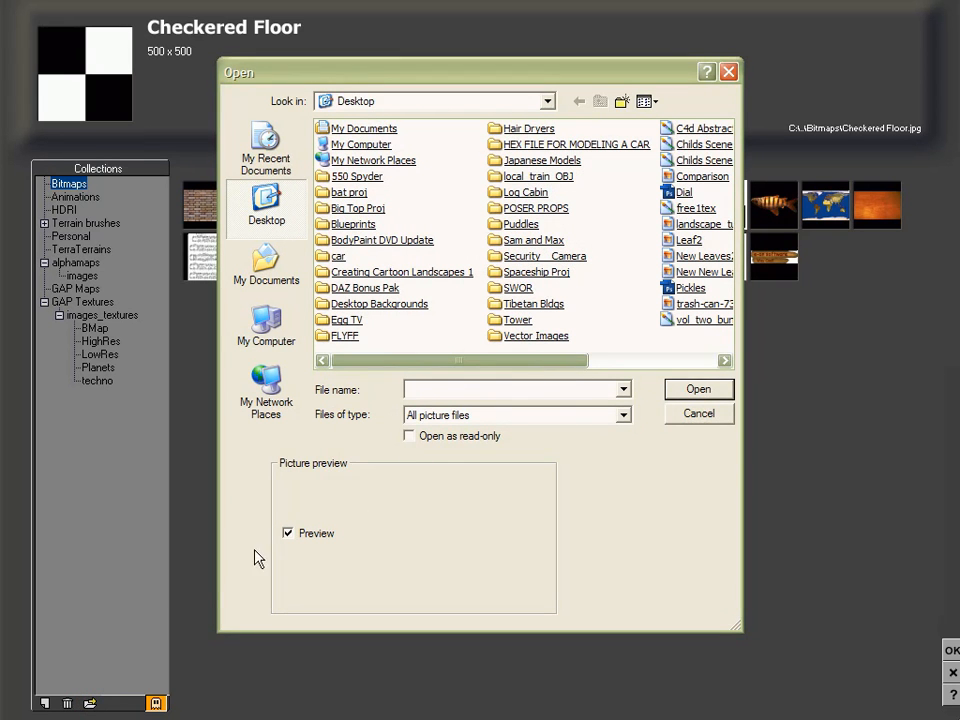
{"action": "scroll", "coordinate": [620, 324], "scroll_direction": "down", "scroll_amount": 1}
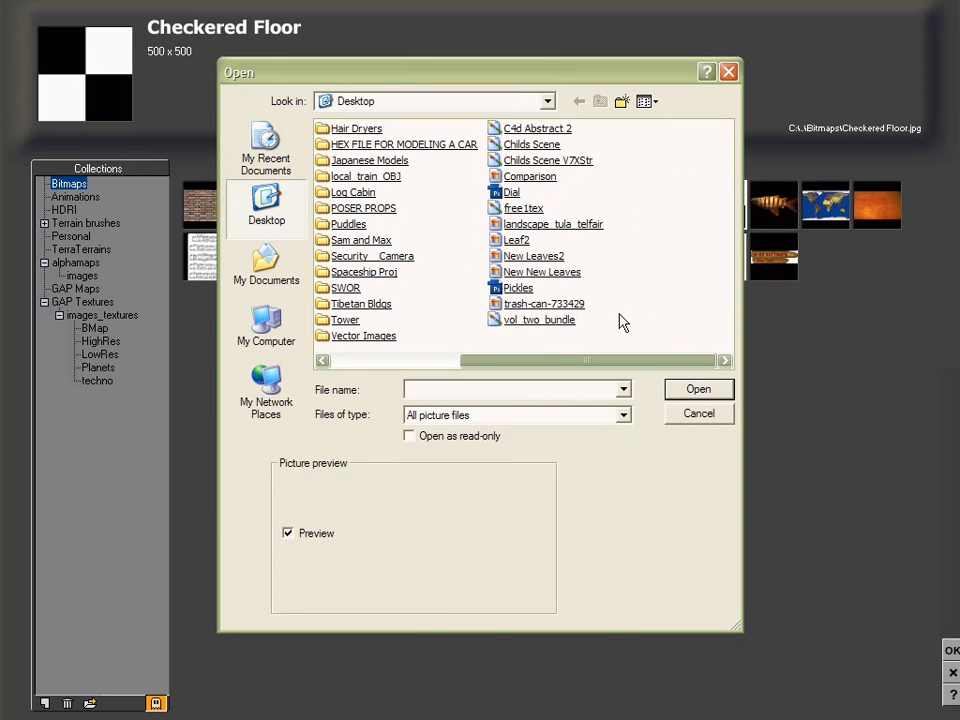
{"action": "double_click", "coordinate": [505, 240]}
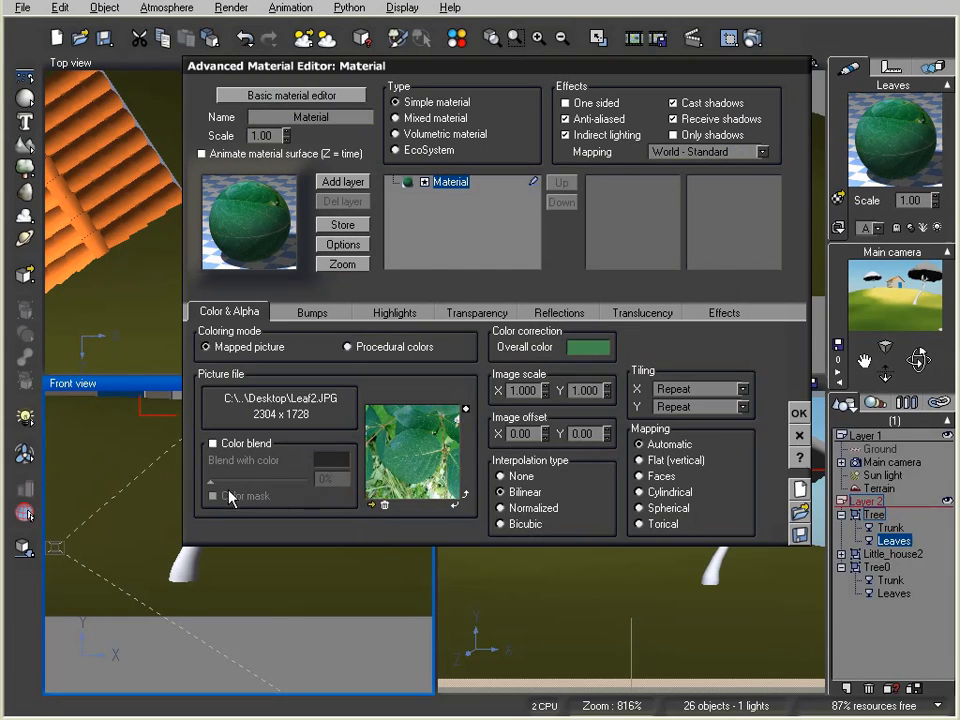
Replace the leaf texture with New Leaves2 and copy the leaf material onto Tree0's leaves
{"action": "left_click", "coordinate": [382, 505]}
{"action": "left_click", "coordinate": [89, 702]}
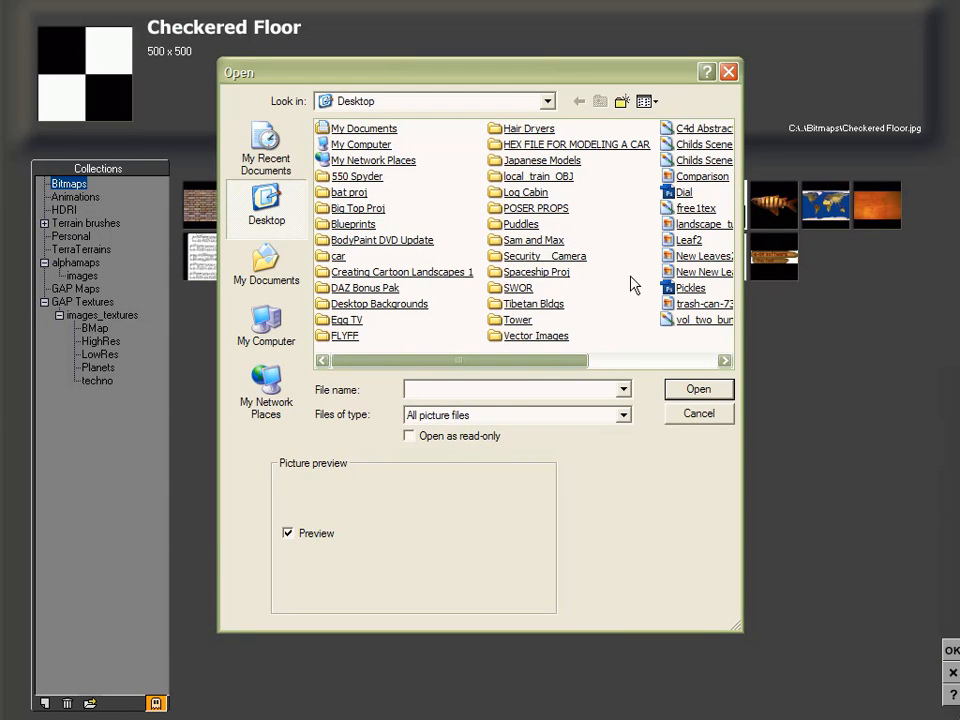
{"action": "left_click", "coordinate": [690, 256]}
{"action": "left_click", "coordinate": [672, 258]}
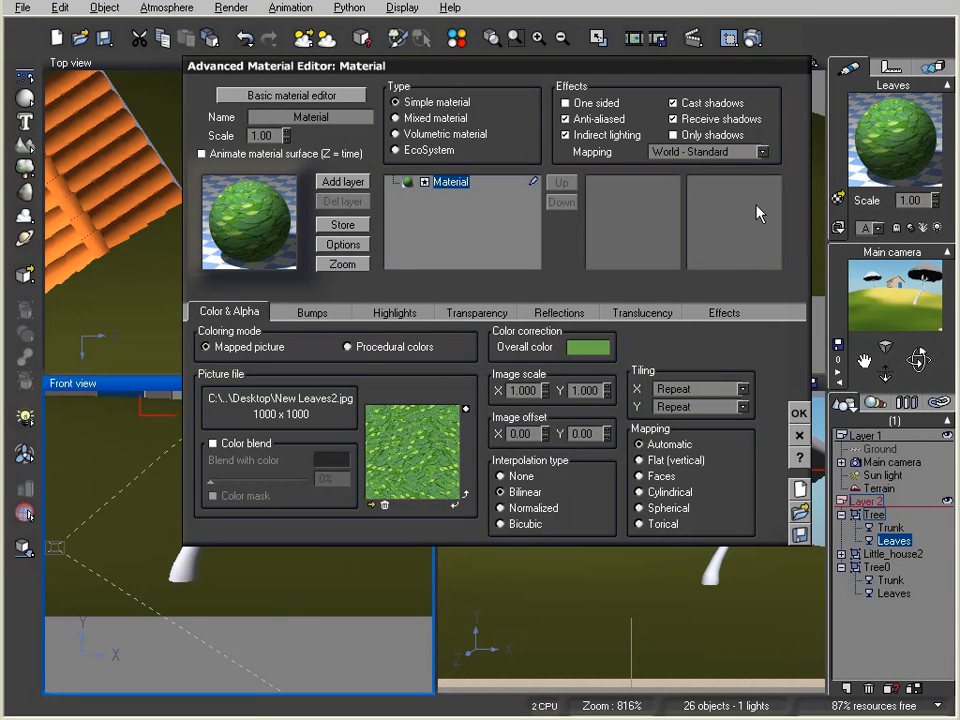
{"action": "left_click", "coordinate": [800, 413]}
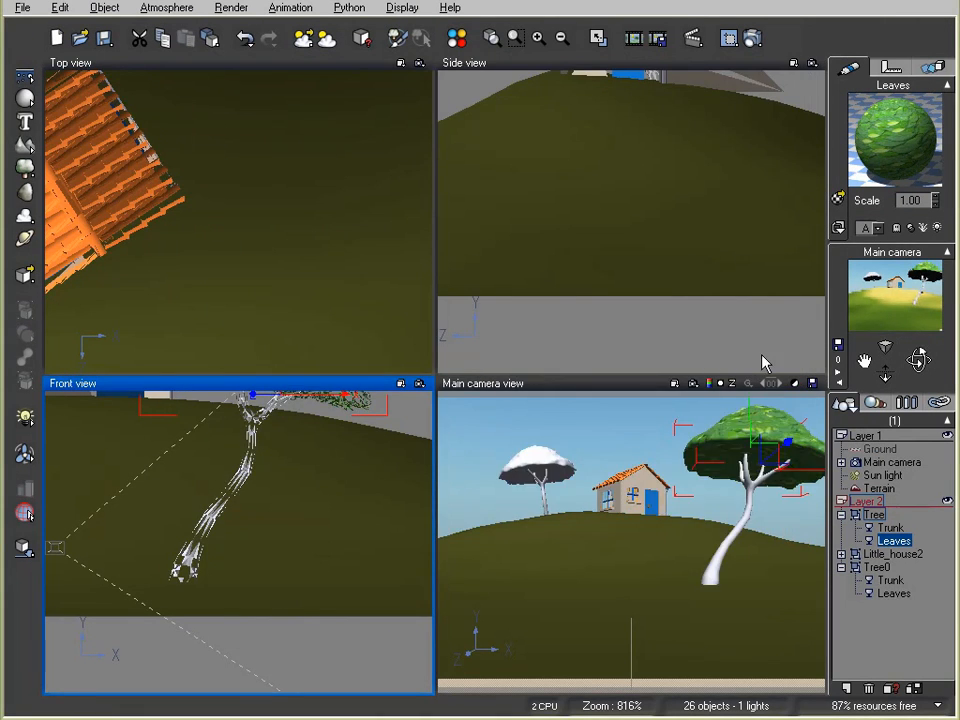
{"action": "left_click_drag", "start_coordinate": [911, 144], "coordinate": [891, 600]}
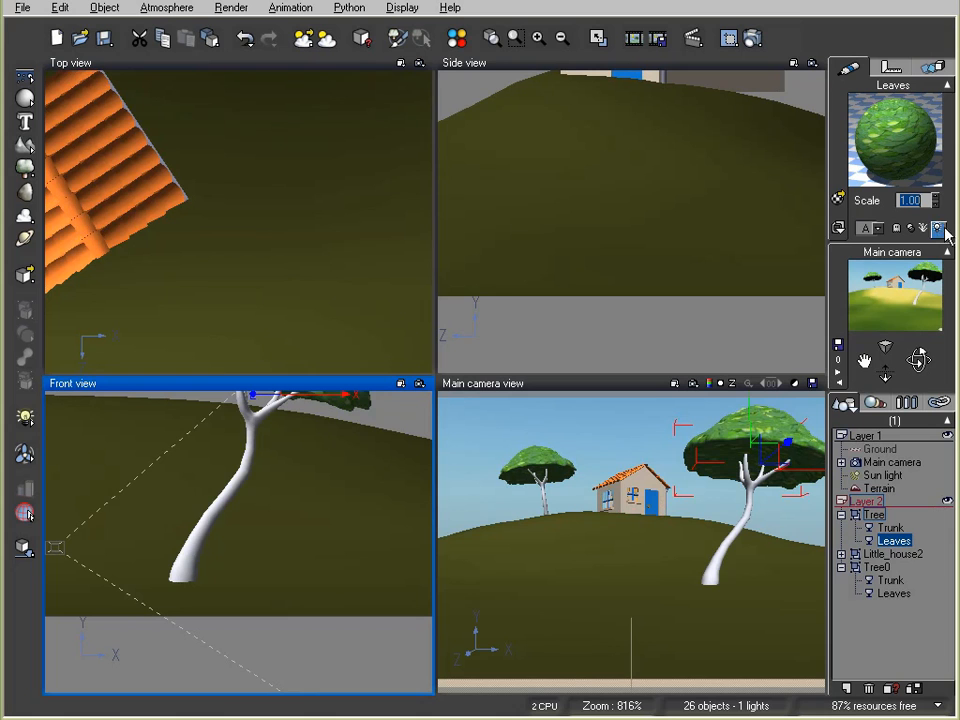
Select the first tree's trunk and reset its material to the default
{"action": "left_click", "coordinate": [890, 527]}
{"action": "right_click", "coordinate": [922, 167]}
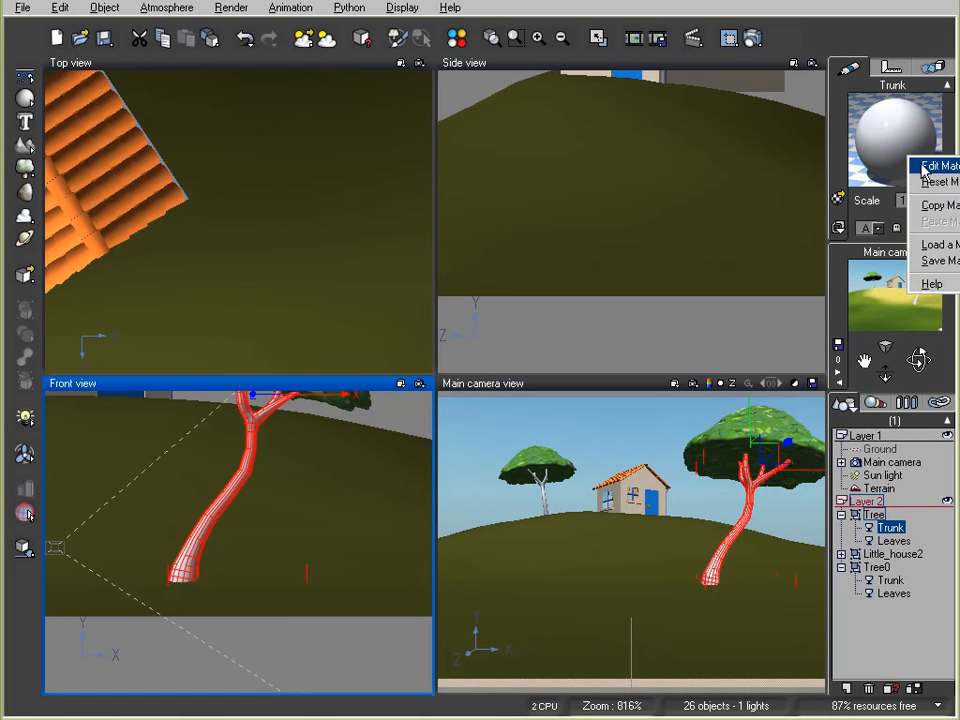
{"action": "left_click", "coordinate": [938, 182]}
Load Light Colored Pine Tree Bark from GAP Mats > trees onto the trunk, then render
{"action": "double_click", "coordinate": [900, 139]}
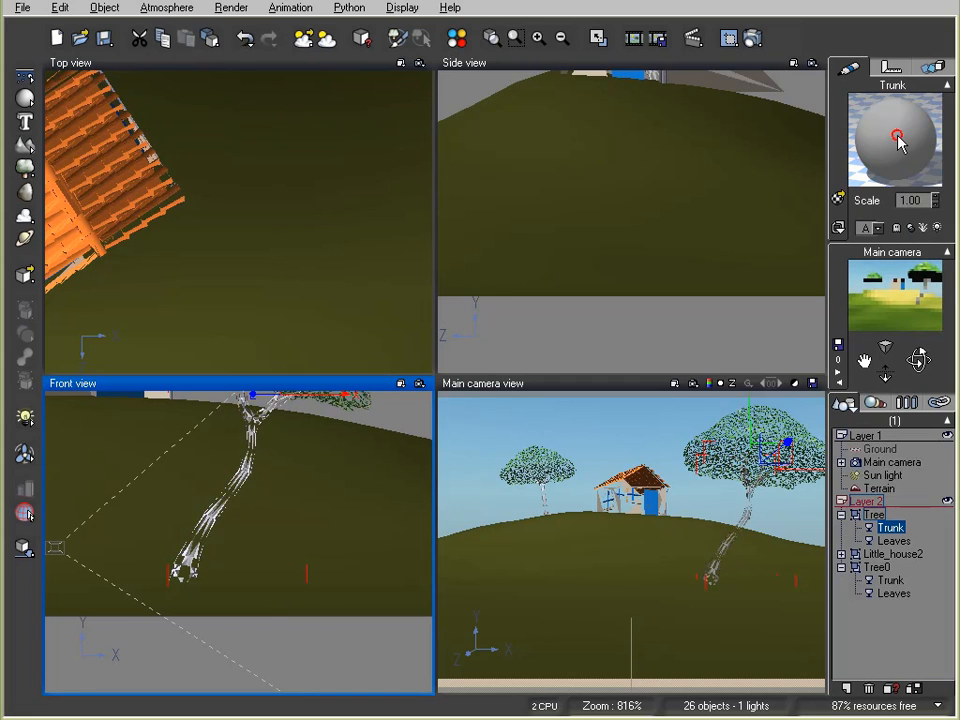
{"action": "left_click", "coordinate": [248, 222]}
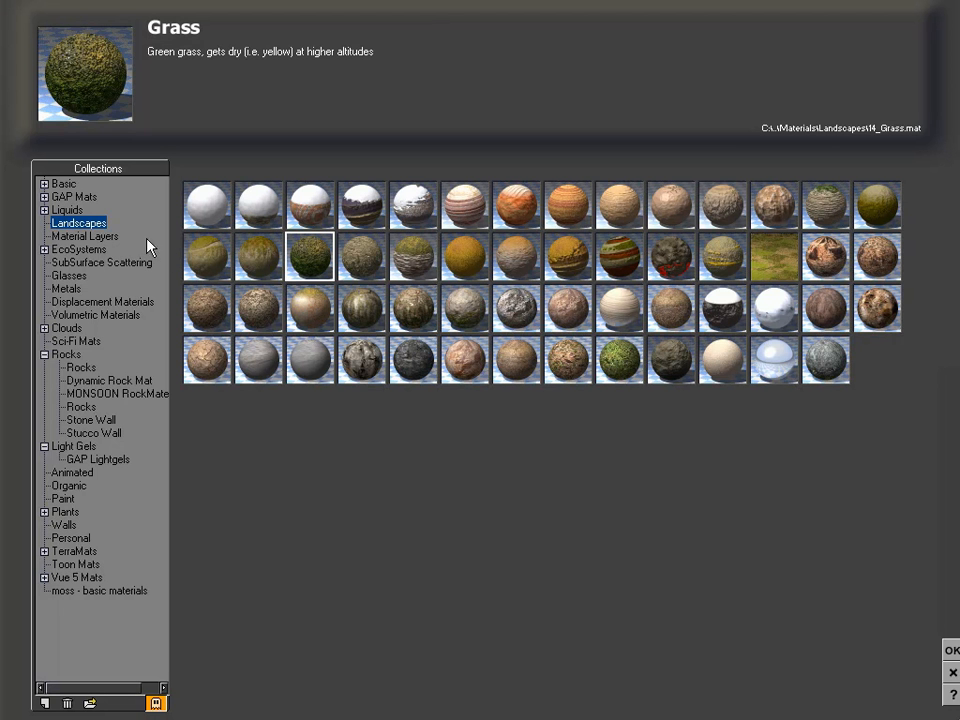
{"action": "left_click", "coordinate": [44, 197]}
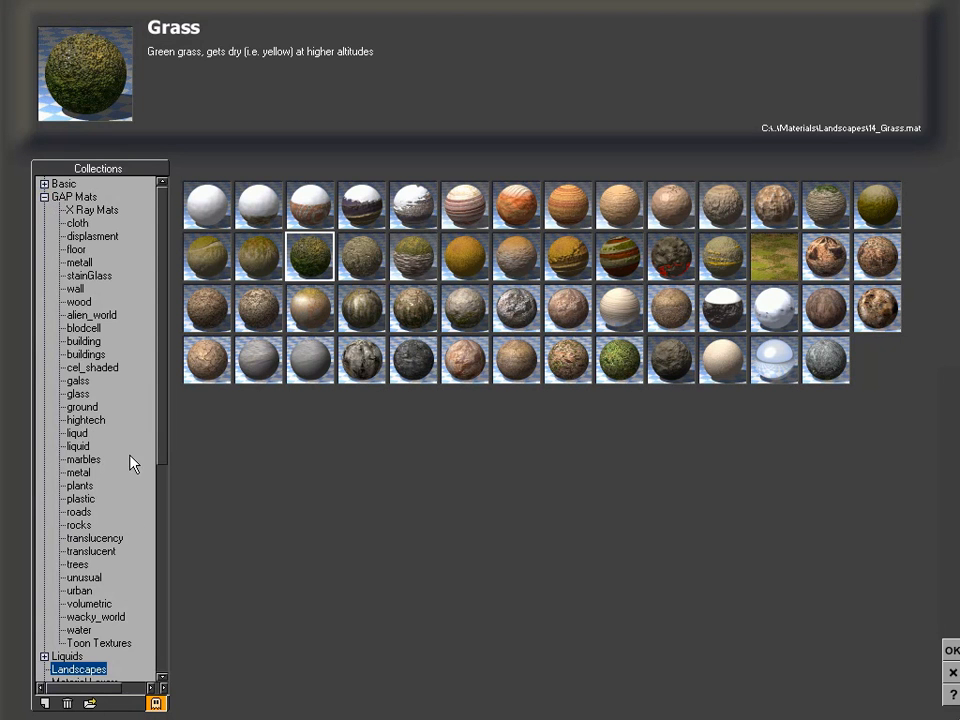
{"action": "left_click", "coordinate": [76, 565]}
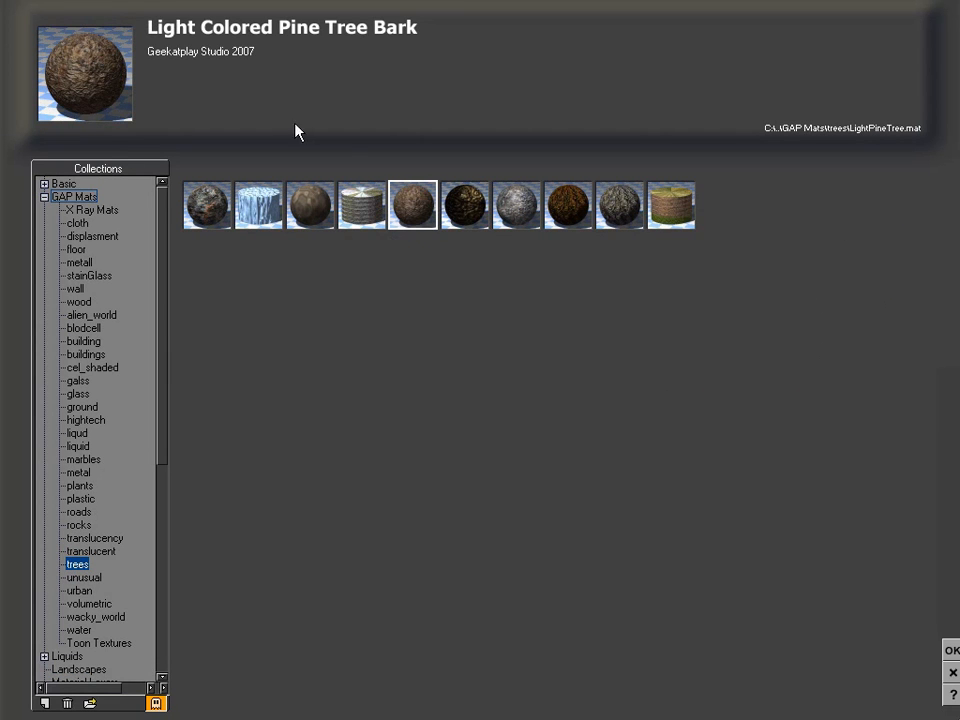
{"action": "left_click", "coordinate": [951, 648]}
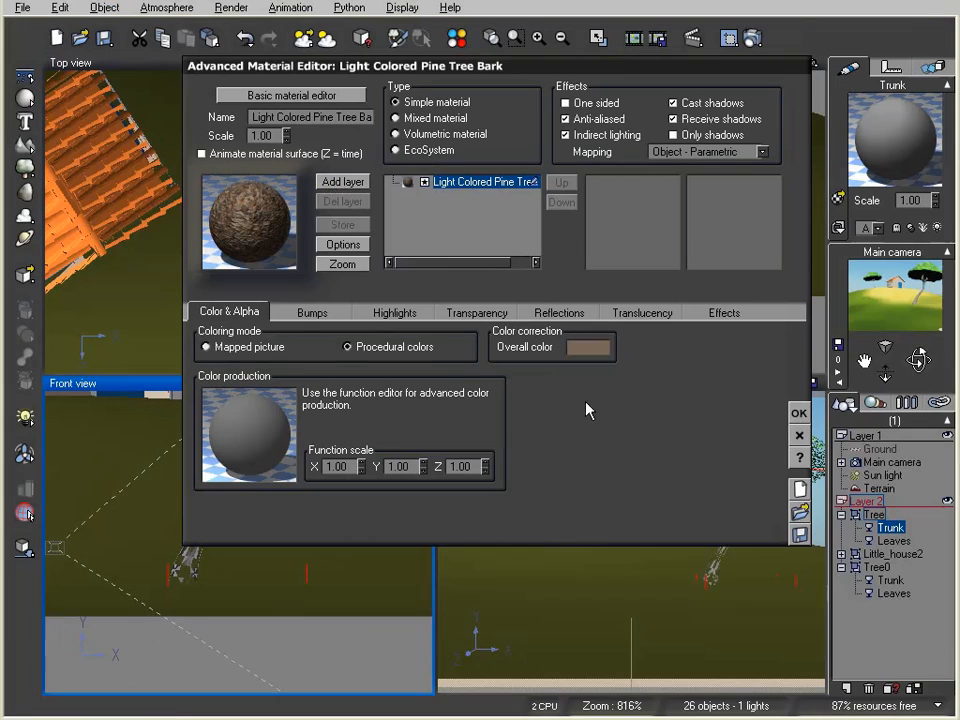
{"action": "left_click", "coordinate": [799, 413]}
{"action": "left_click", "coordinate": [752, 38]}
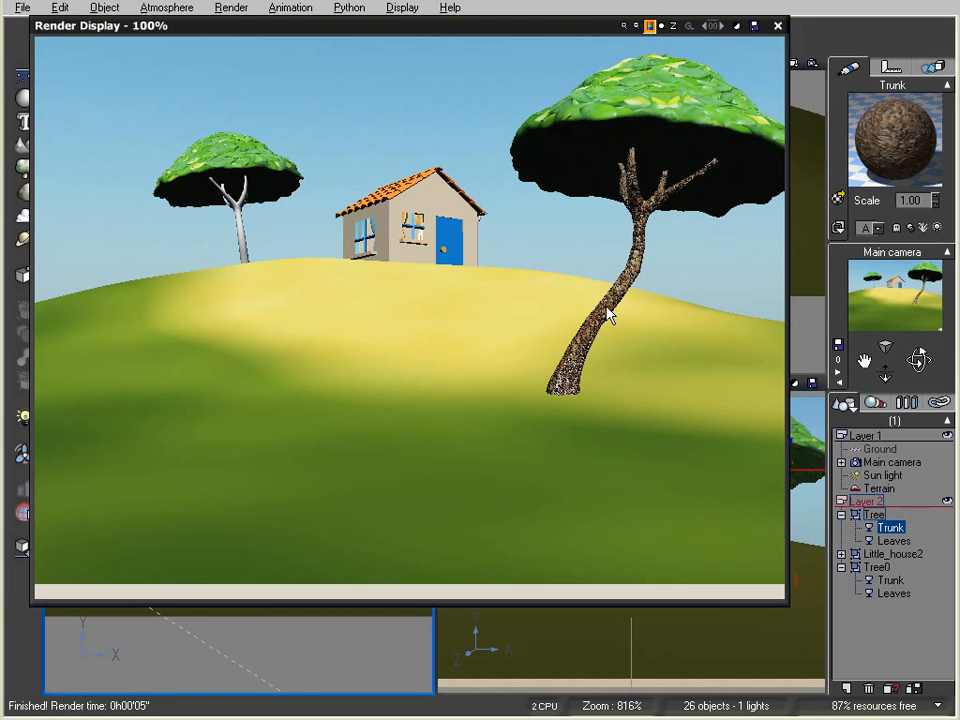
Close the render and reopen the trunk's bark material to add another layer
{"action": "left_click", "coordinate": [777, 25]}
{"action": "double_click", "coordinate": [880, 136]}
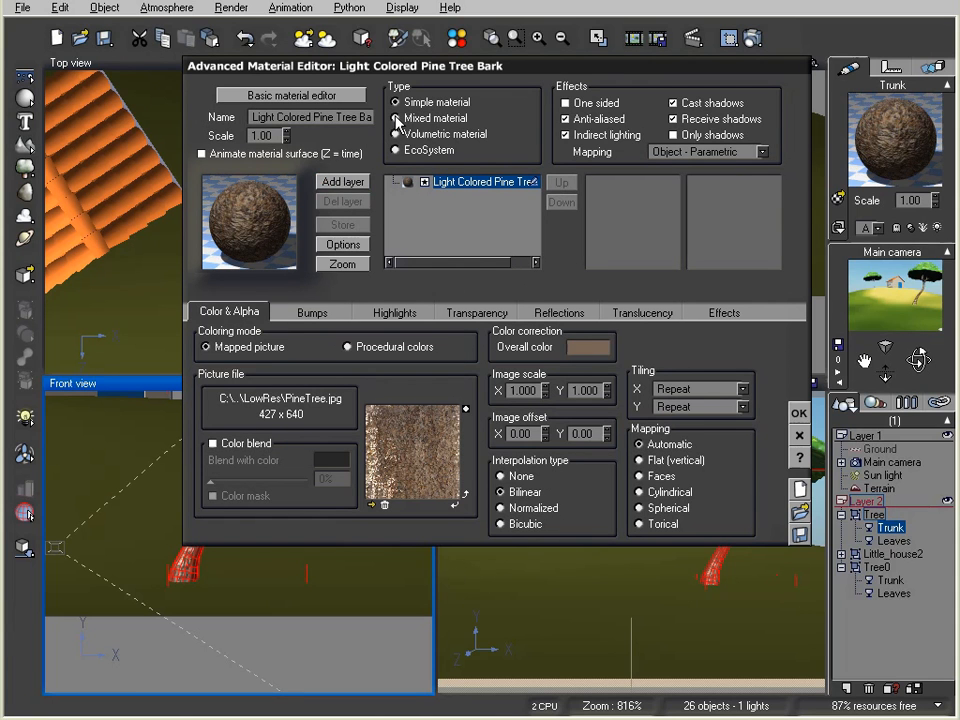
{"action": "left_click", "coordinate": [363, 187]}
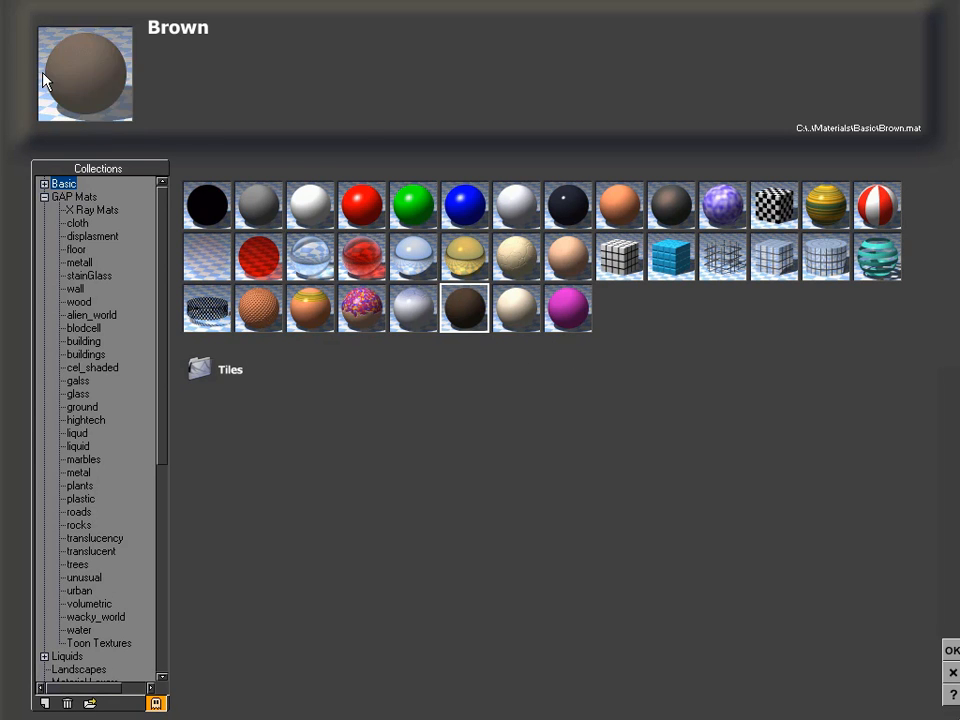
Add a Basic Brown layer over the trunk bark, then check it in a render
{"action": "left_click", "coordinate": [950, 647]}
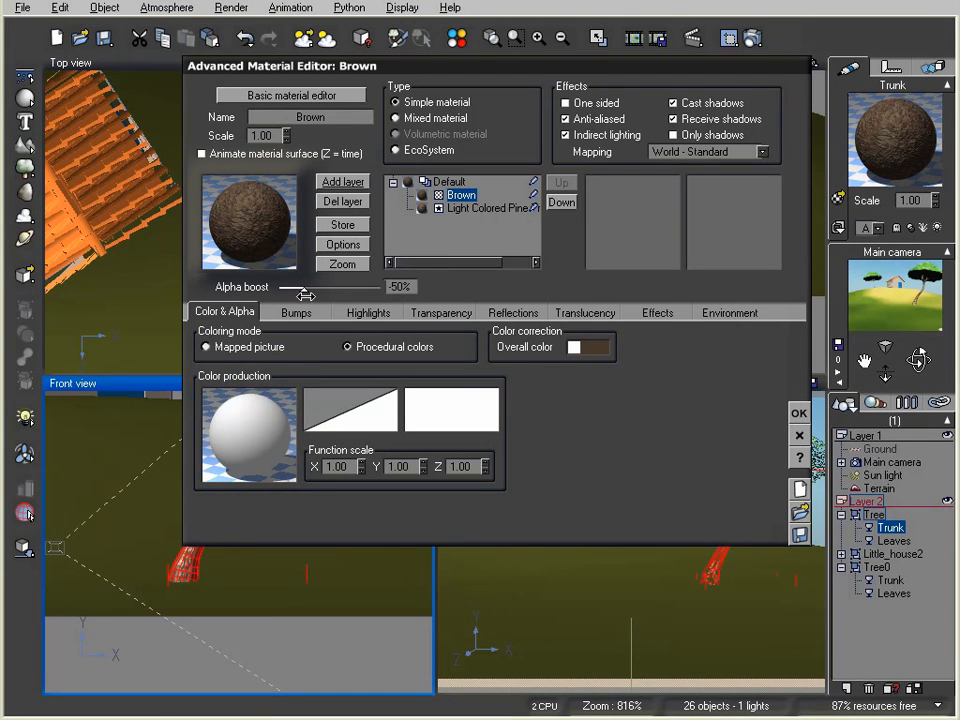
{"action": "left_click_drag", "start_coordinate": [304, 289], "coordinate": [322, 289]}
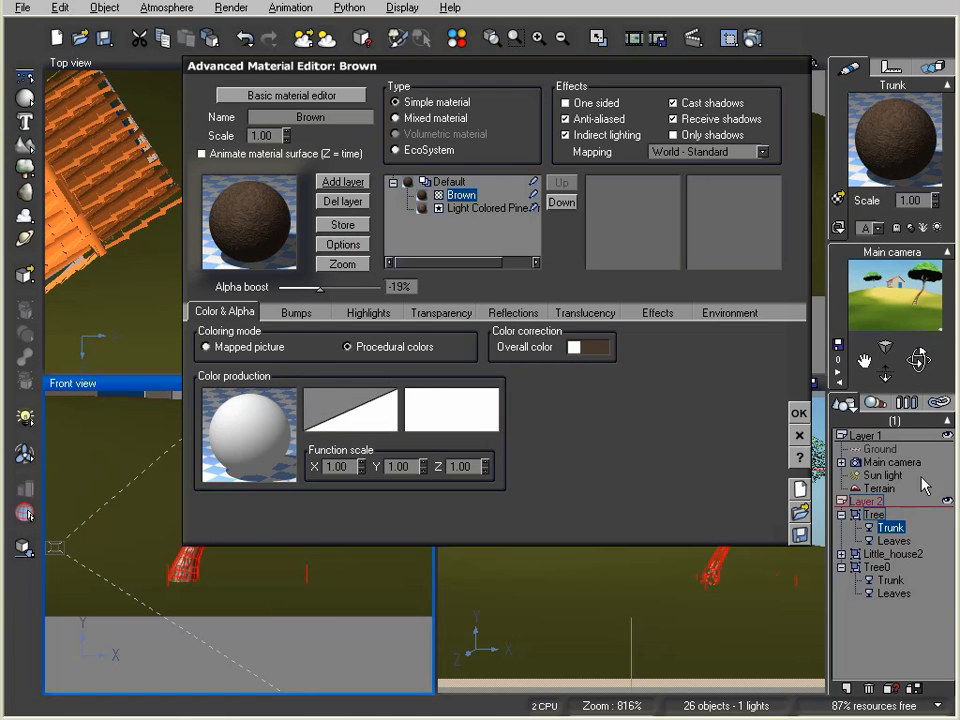
{"action": "left_click", "coordinate": [799, 413]}
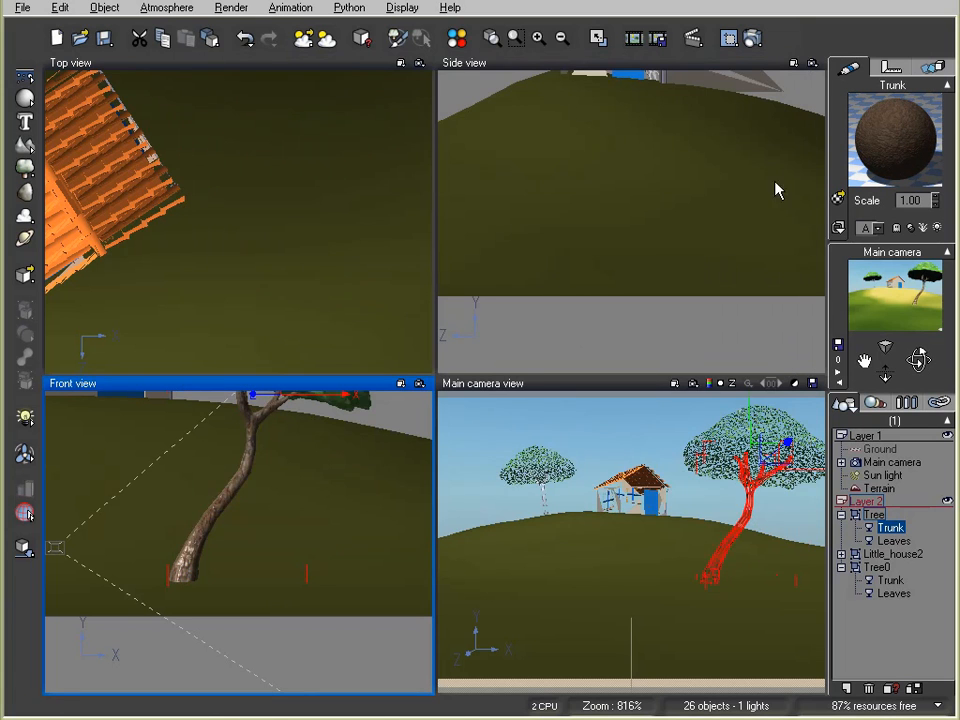
{"action": "left_click", "coordinate": [752, 38]}
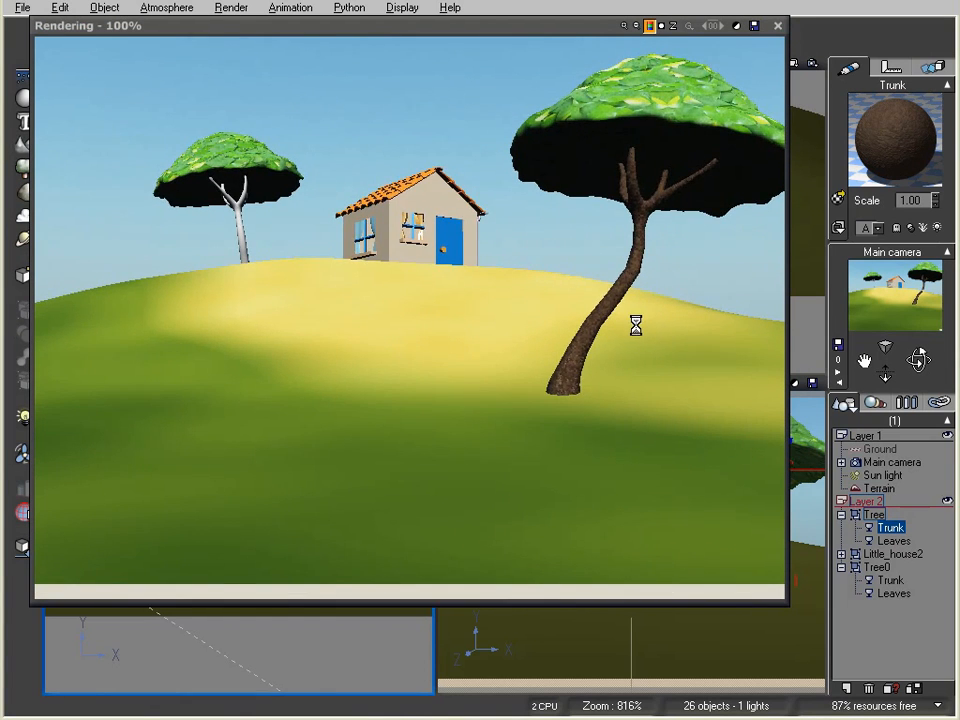
{"action": "left_click", "coordinate": [777, 26]}
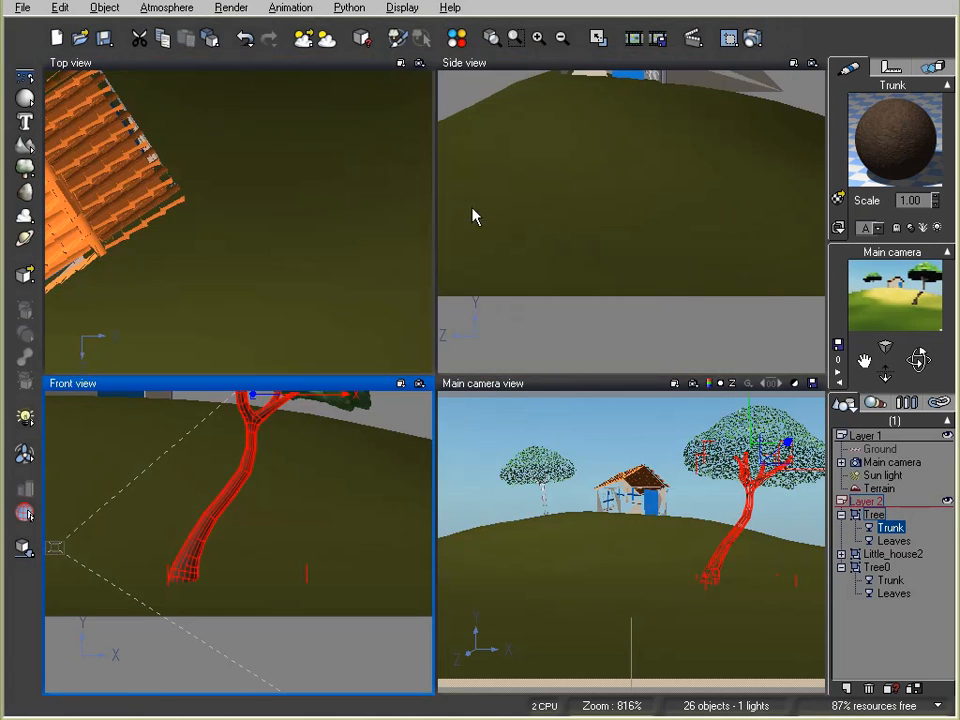
Set the Brown layer's alpha boost to -8%, re-render, and copy the trunk material to Tree0's trunk
{"action": "double_click", "coordinate": [893, 137]}
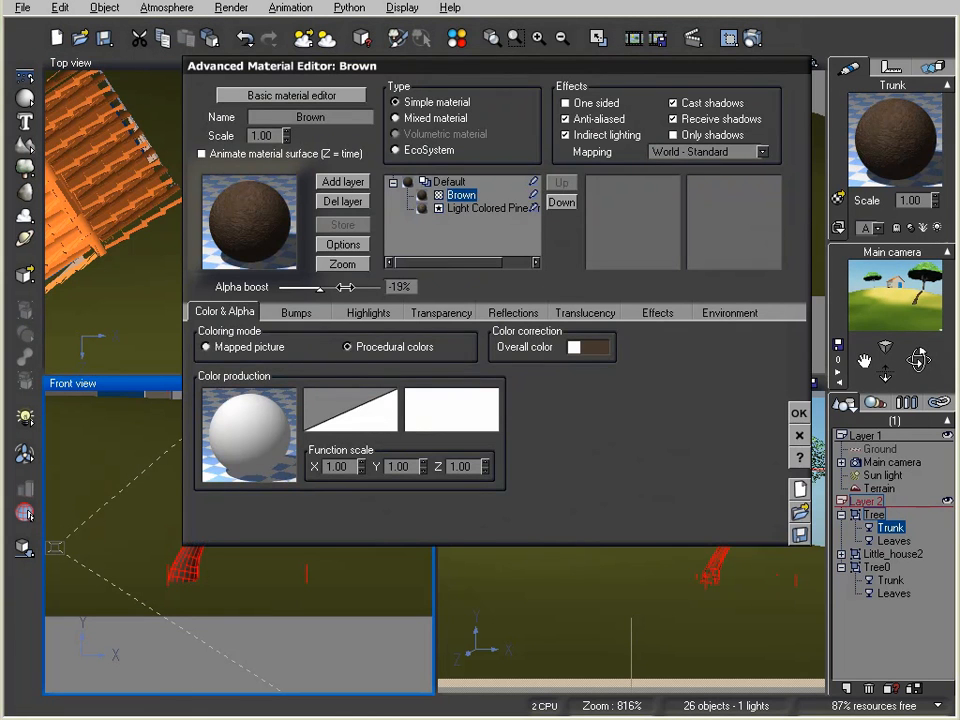
{"action": "left_click_drag", "start_coordinate": [345, 287], "coordinate": [351, 287]}
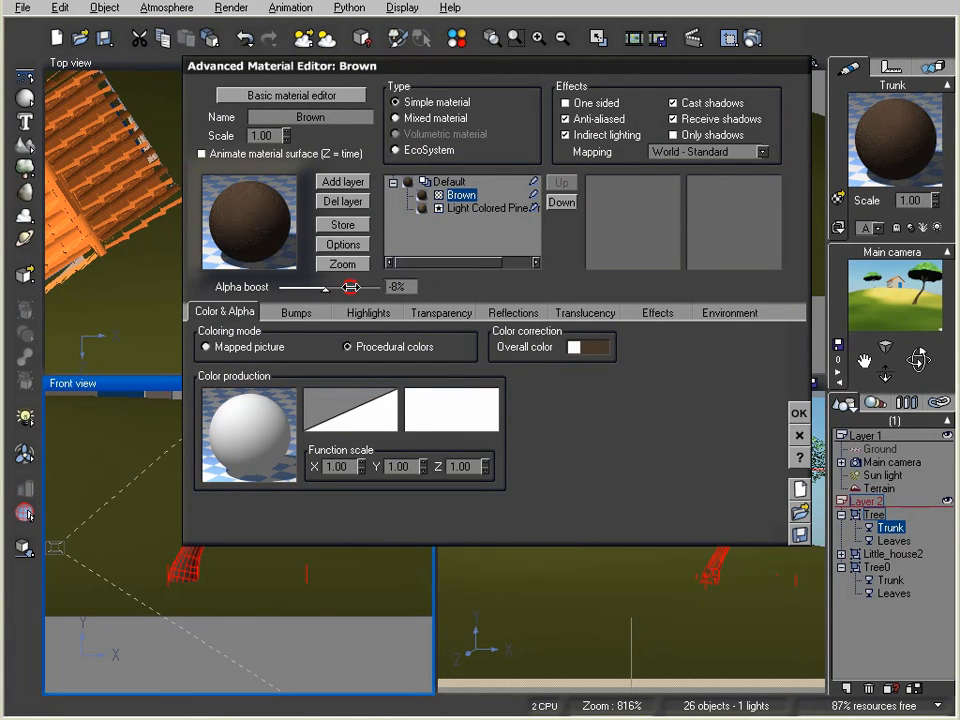
{"action": "left_click", "coordinate": [799, 413]}
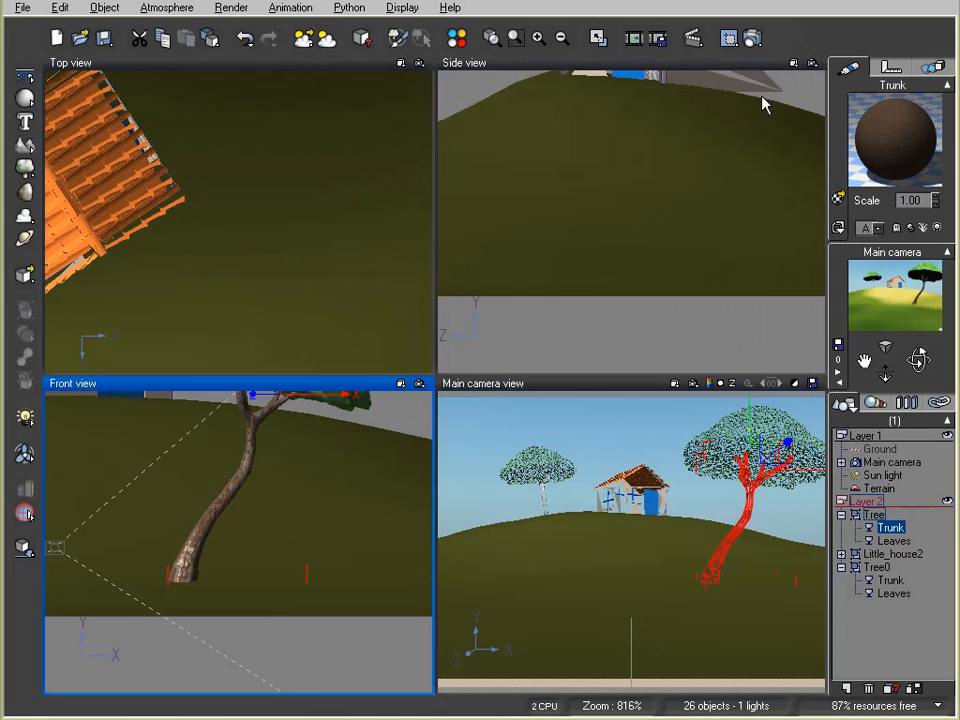
{"action": "left_click", "coordinate": [751, 40]}
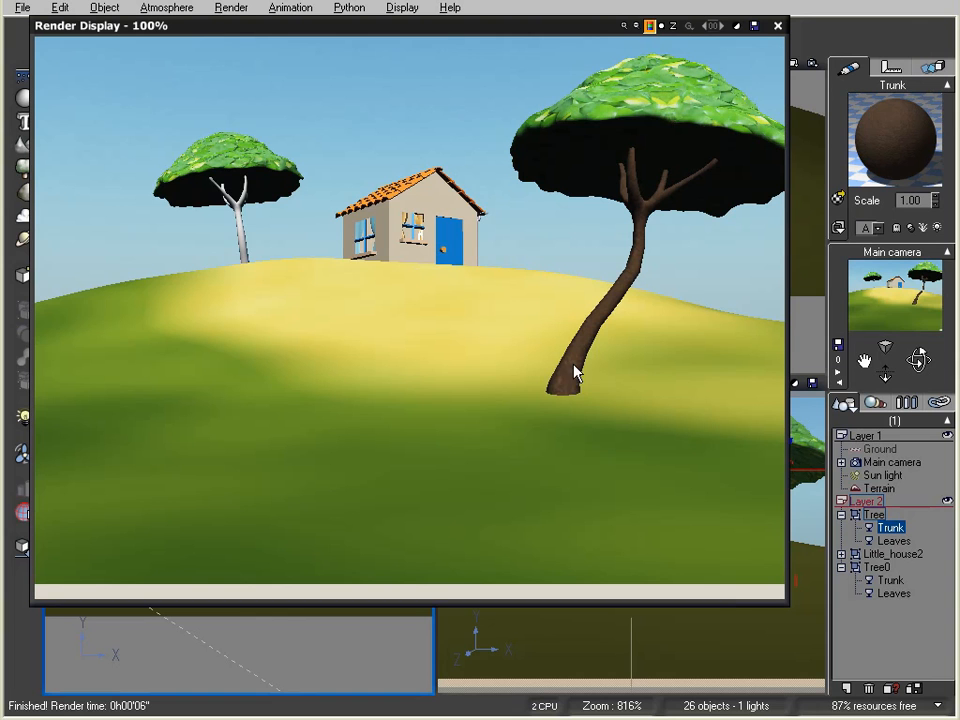
{"action": "left_click", "coordinate": [778, 26]}
{"action": "left_click_drag", "start_coordinate": [904, 384], "coordinate": [892, 579]}
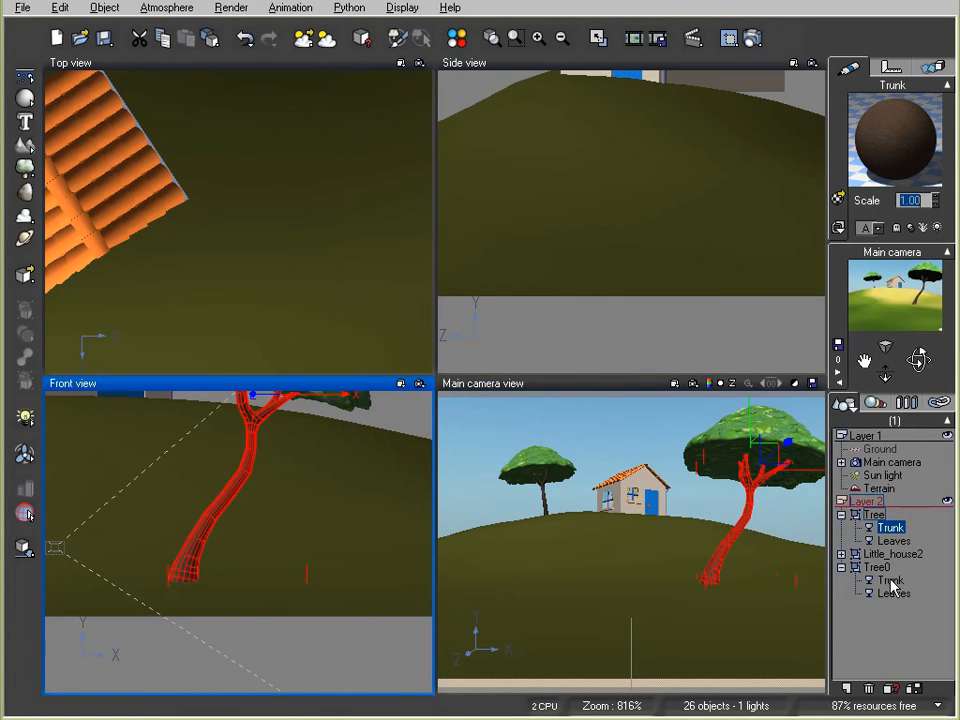
Collapse both trees in the object list, move Tree0 below Tree, and expand Little_house2
{"action": "left_click", "coordinate": [841, 567]}
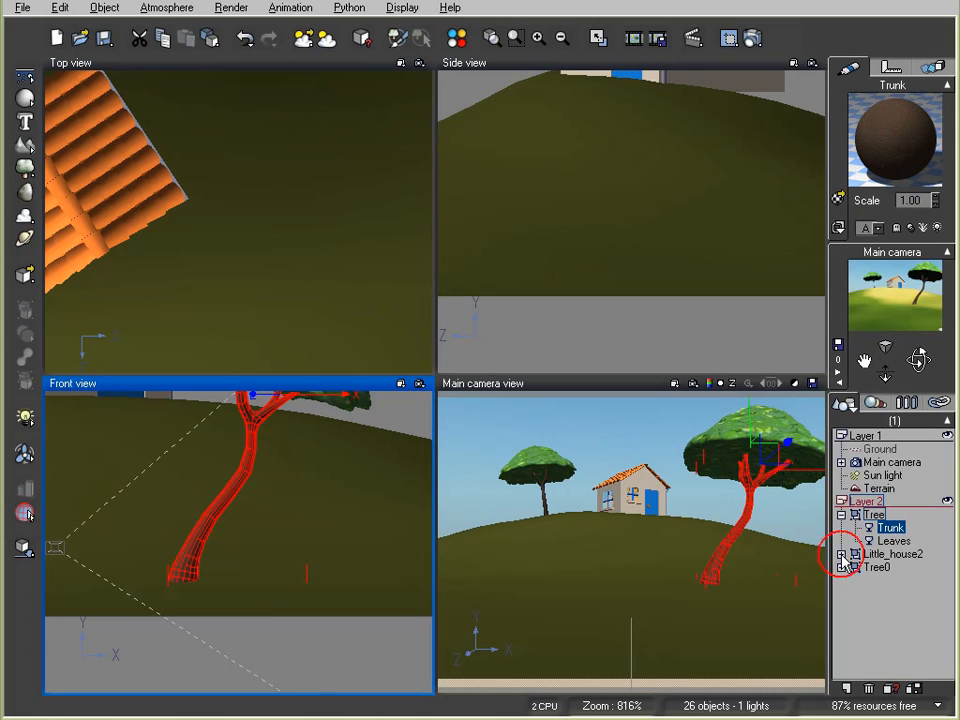
{"action": "left_click", "coordinate": [841, 514]}
{"action": "left_click", "coordinate": [870, 571]}
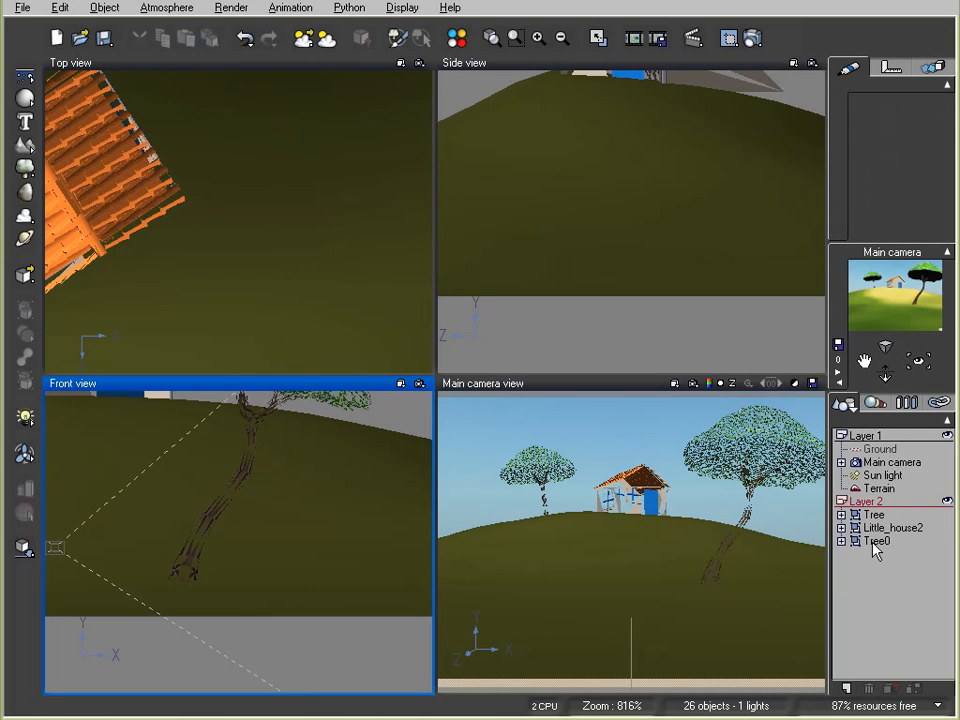
{"action": "mouse_move", "coordinate": [875, 543]}
{"action": "left_mouse_down"}
{"action": "mouse_move", "coordinate": [883, 540]}
{"action": "mouse_move", "coordinate": [871, 542]}
{"action": "mouse_move", "coordinate": [876, 527]}
{"action": "left_mouse_up"}
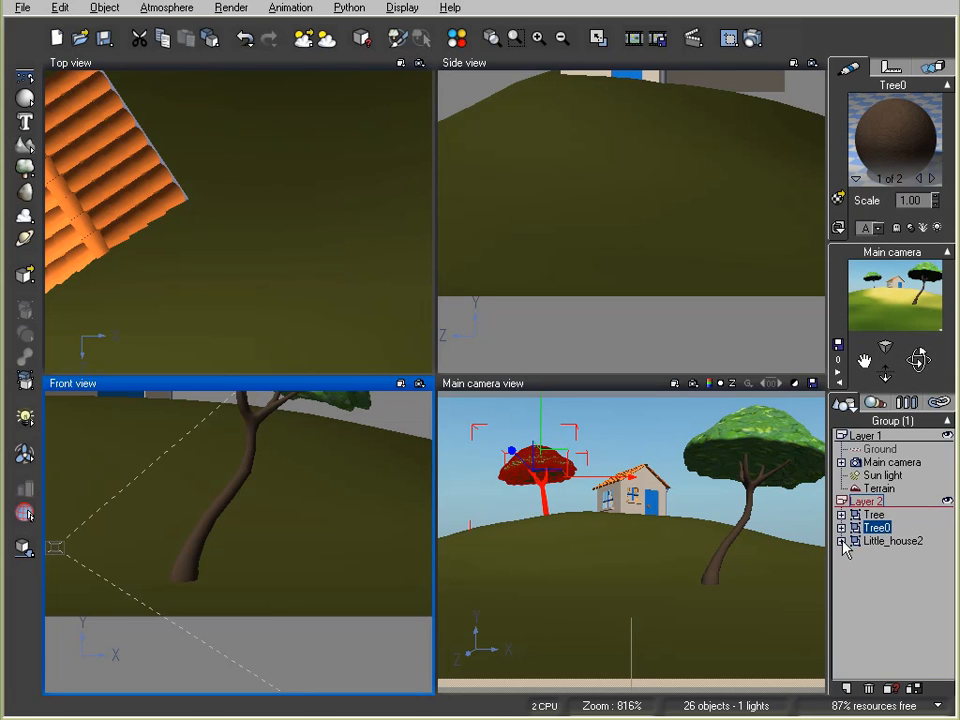
{"action": "left_click", "coordinate": [842, 541]}
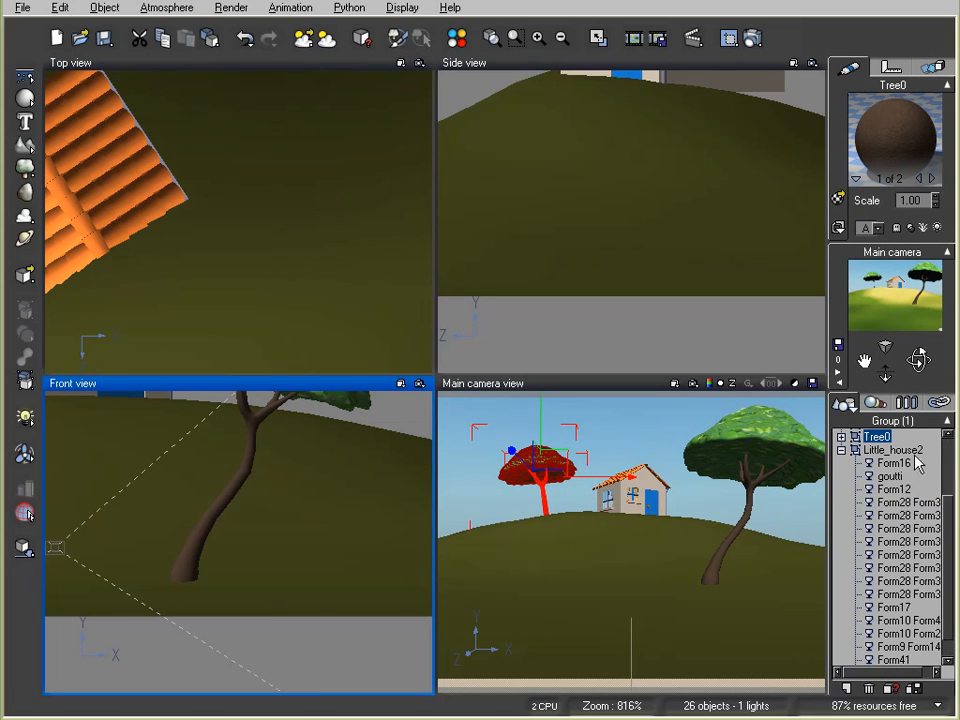
{"action": "left_click", "coordinate": [945, 537]}
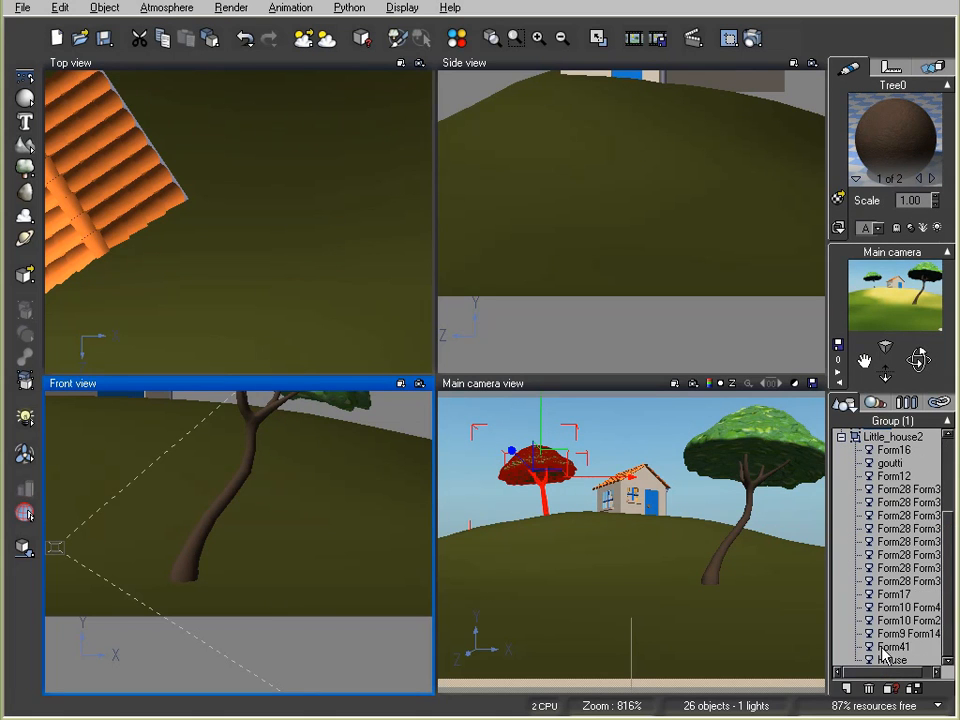
Give the house the red brick denmanbrick2 material from Rocks > Stone Wall
{"action": "left_click", "coordinate": [892, 660]}
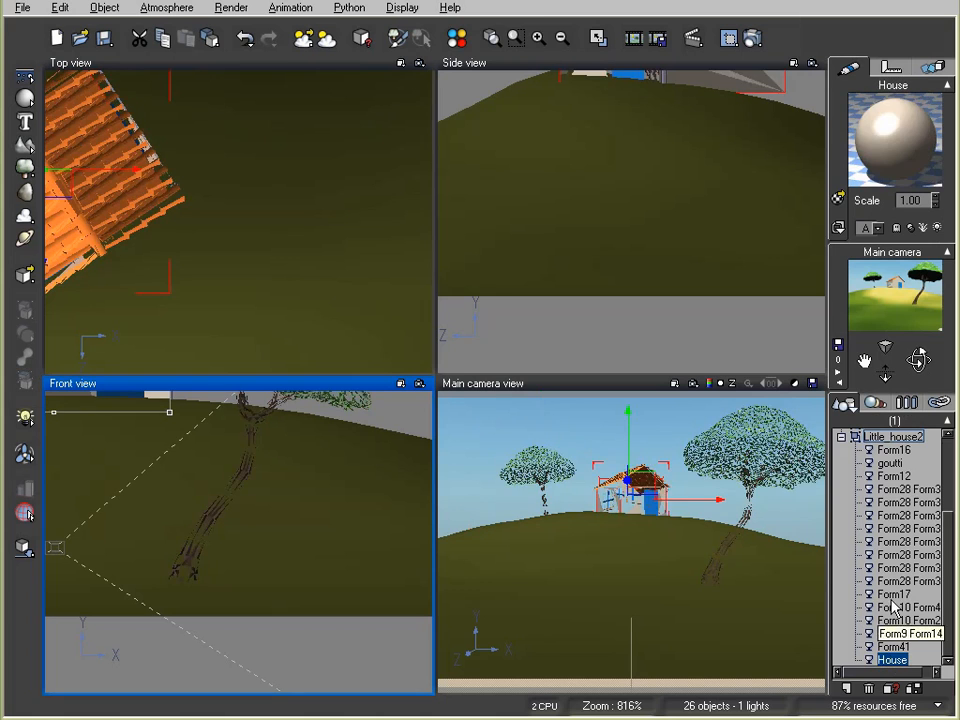
{"action": "double_click", "coordinate": [878, 122]}
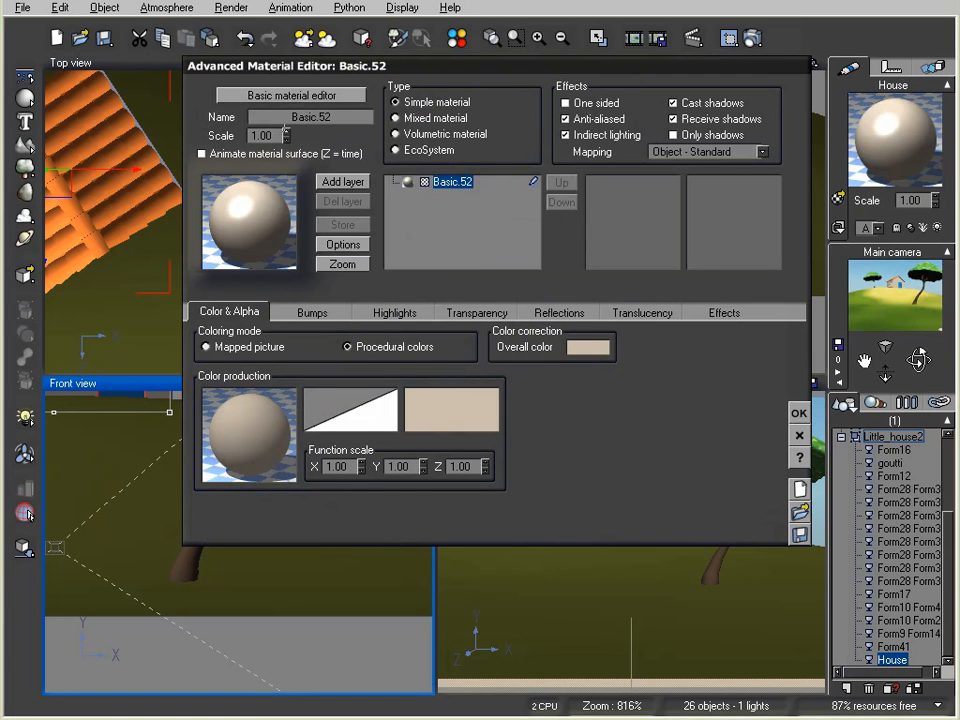
{"action": "left_click", "coordinate": [320, 95]}
{"action": "left_click", "coordinate": [253, 193]}
{"action": "left_click_drag", "start_coordinate": [165, 353], "coordinate": [163, 444]}
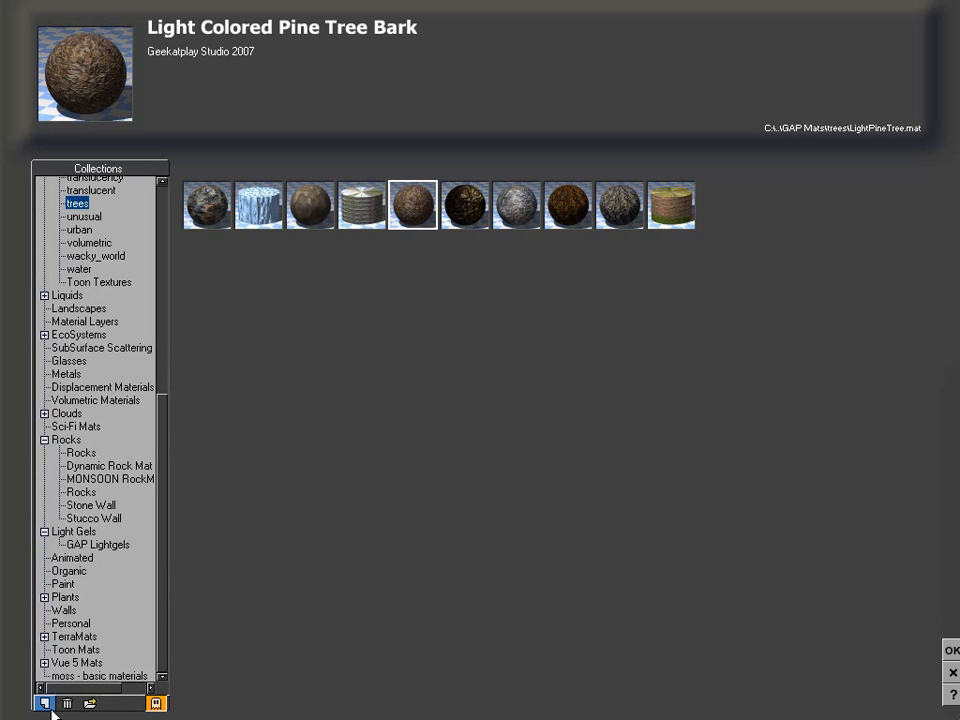
{"action": "left_click", "coordinate": [91, 505]}
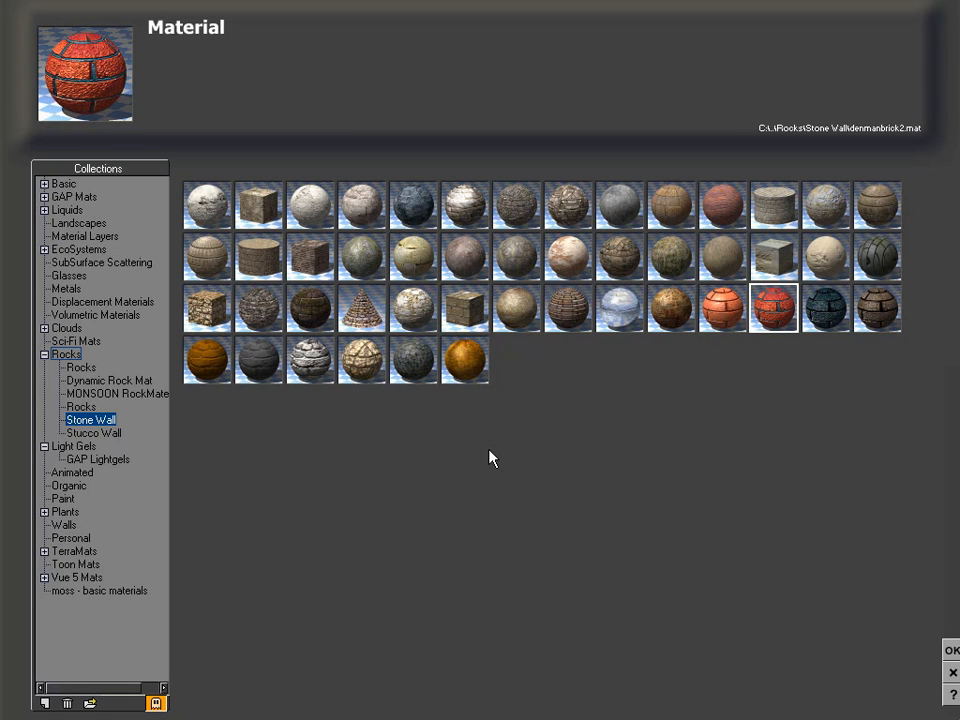
{"action": "left_click", "coordinate": [952, 650]}
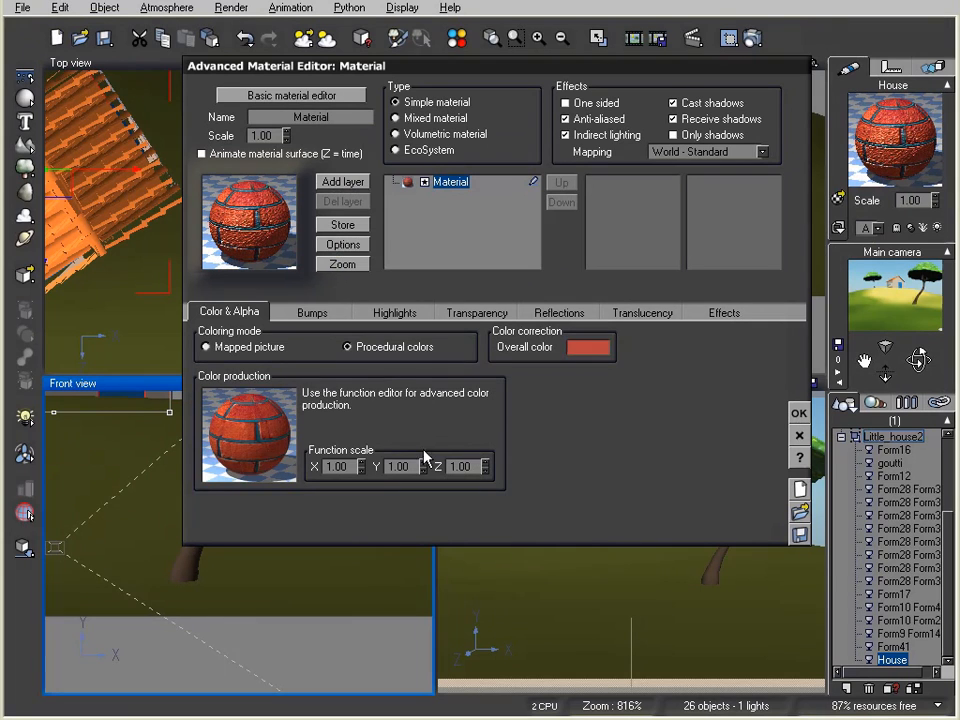
Set the house's brick material scale to 0.10 and check it in a test render
{"action": "right_click", "coordinate": [277, 425]}
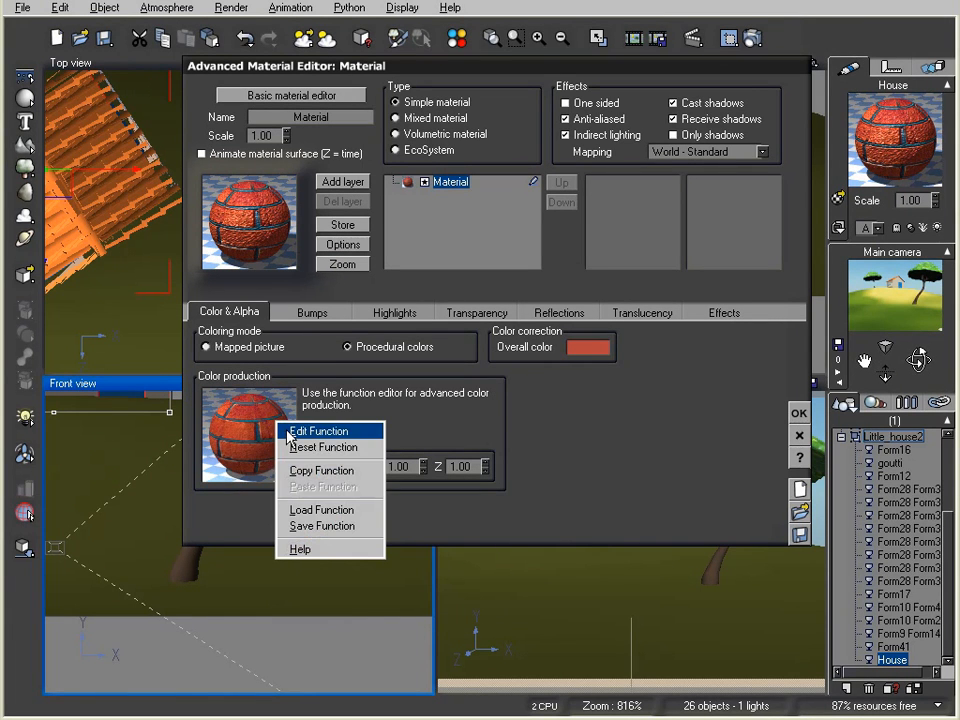
{"action": "left_click", "coordinate": [799, 413]}
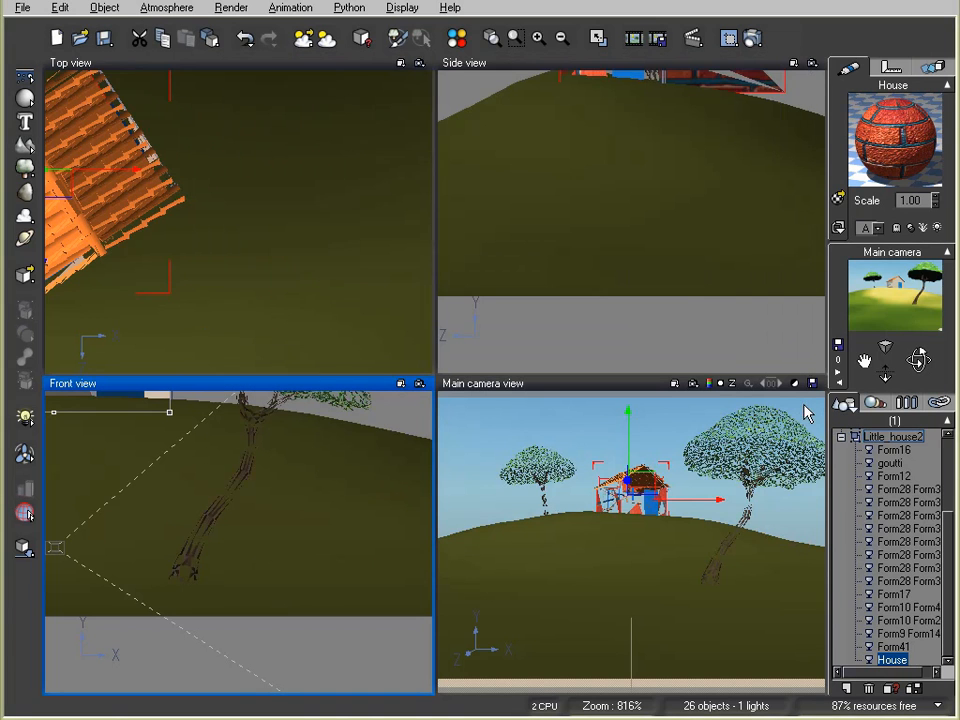
{"action": "left_click_drag", "start_coordinate": [936, 201], "coordinate": [936, 230]}
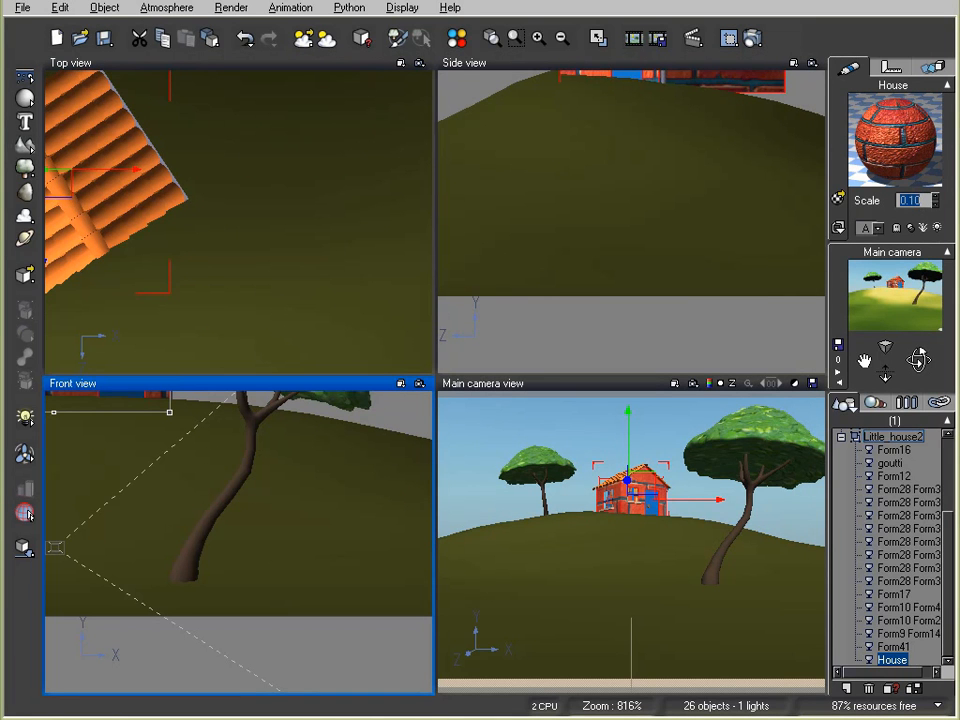
{"action": "left_click", "coordinate": [751, 40]}
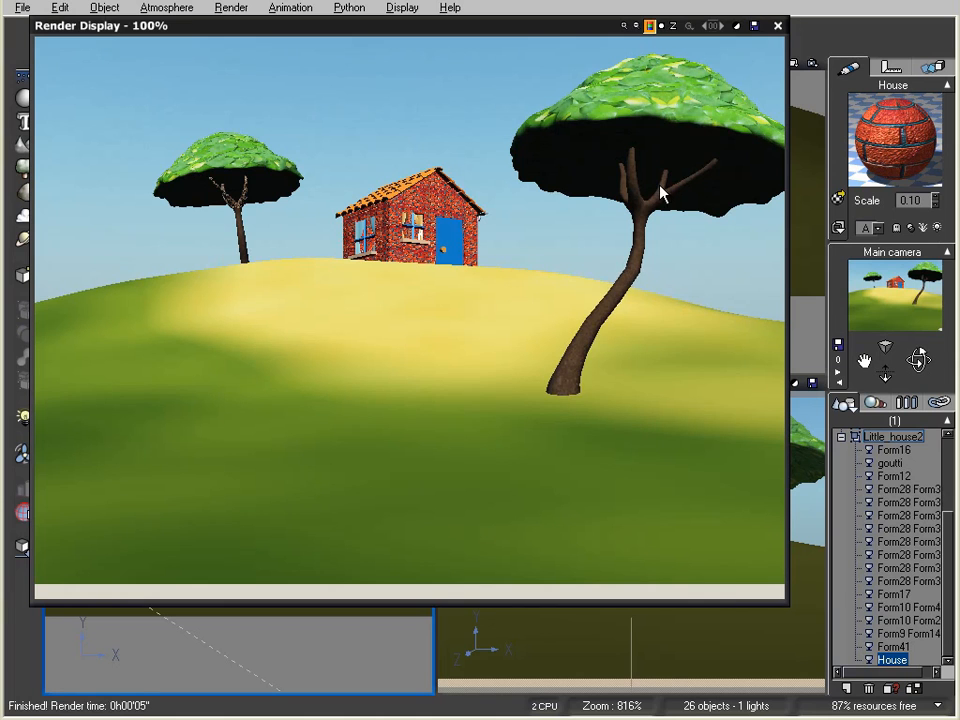
{"action": "left_click", "coordinate": [778, 26]}
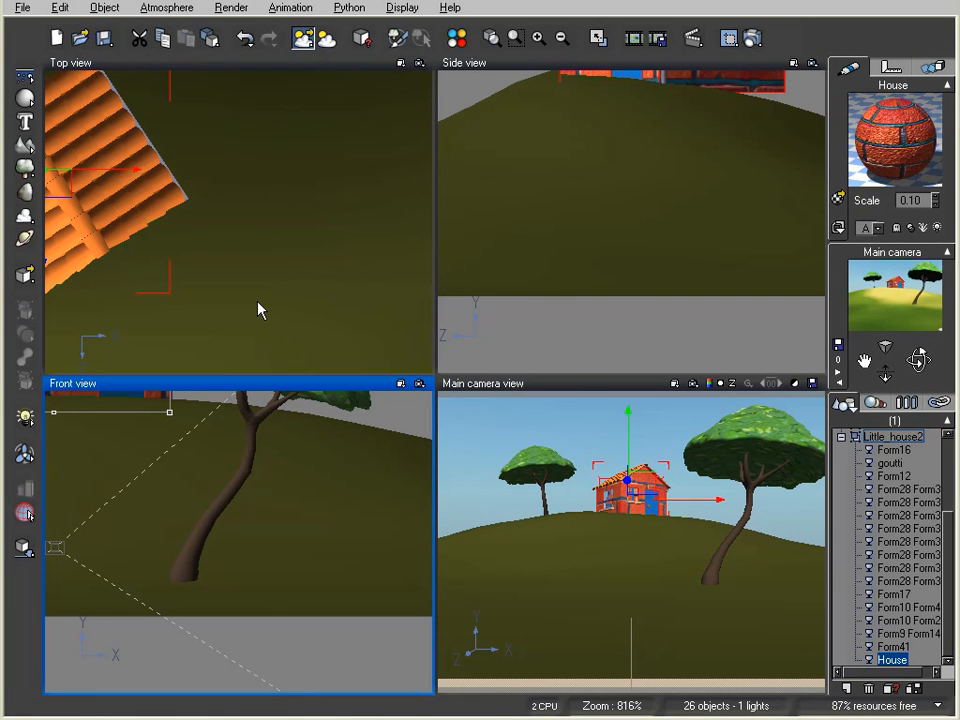
{"action": "left_click", "coordinate": [303, 38]}
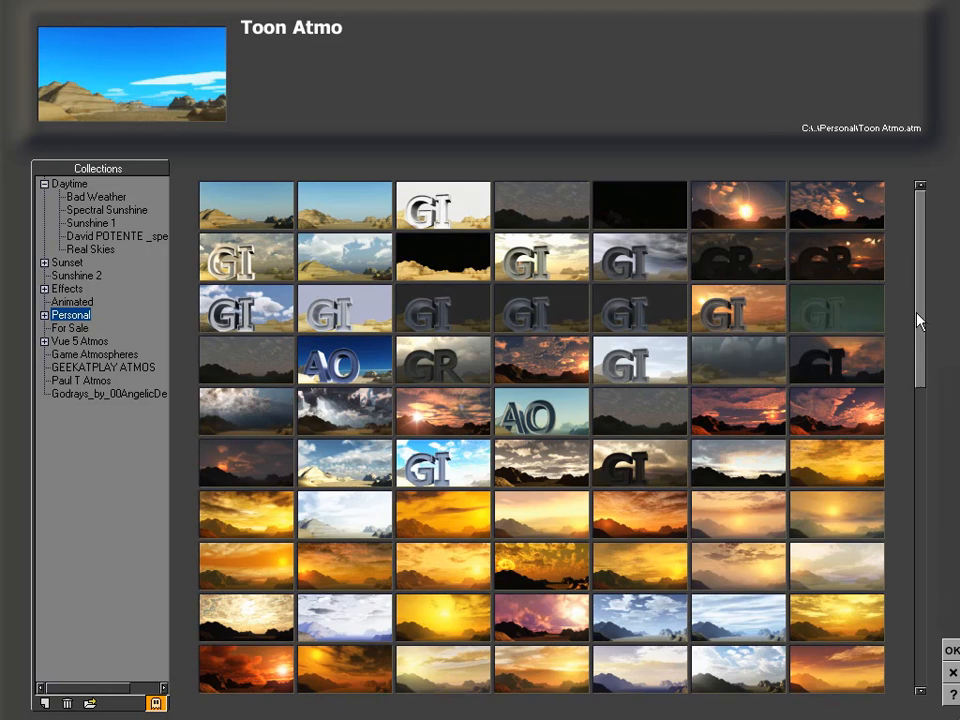
Apply the Toon Atmo atmosphere from the Personal collection and collapse Little_house2 in the object list
{"action": "mouse_move", "coordinate": [920, 307]}
{"action": "left_mouse_down"}
{"action": "mouse_move", "coordinate": [921, 331]}
{"action": "mouse_move", "coordinate": [928, 308]}
{"action": "left_mouse_up"}
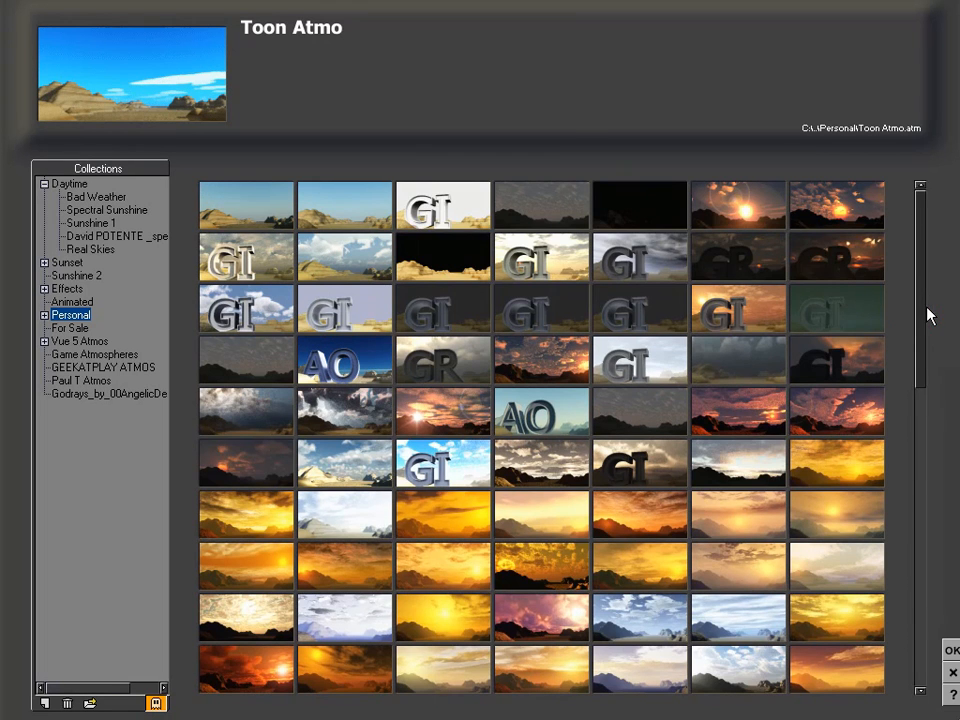
{"action": "left_click", "coordinate": [952, 650]}
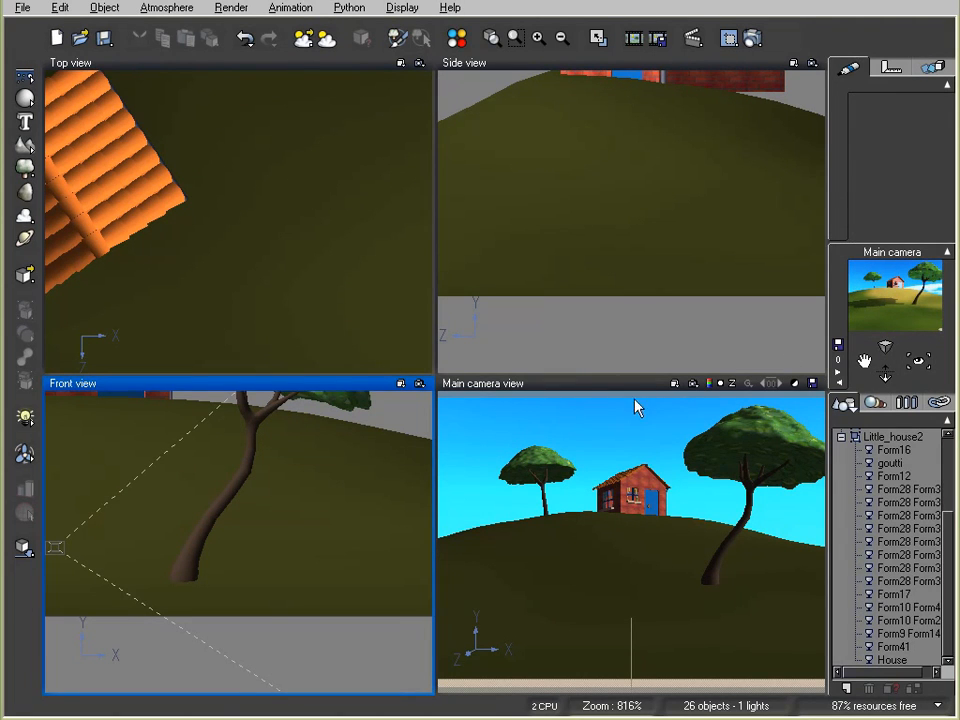
{"action": "left_click", "coordinate": [841, 437]}
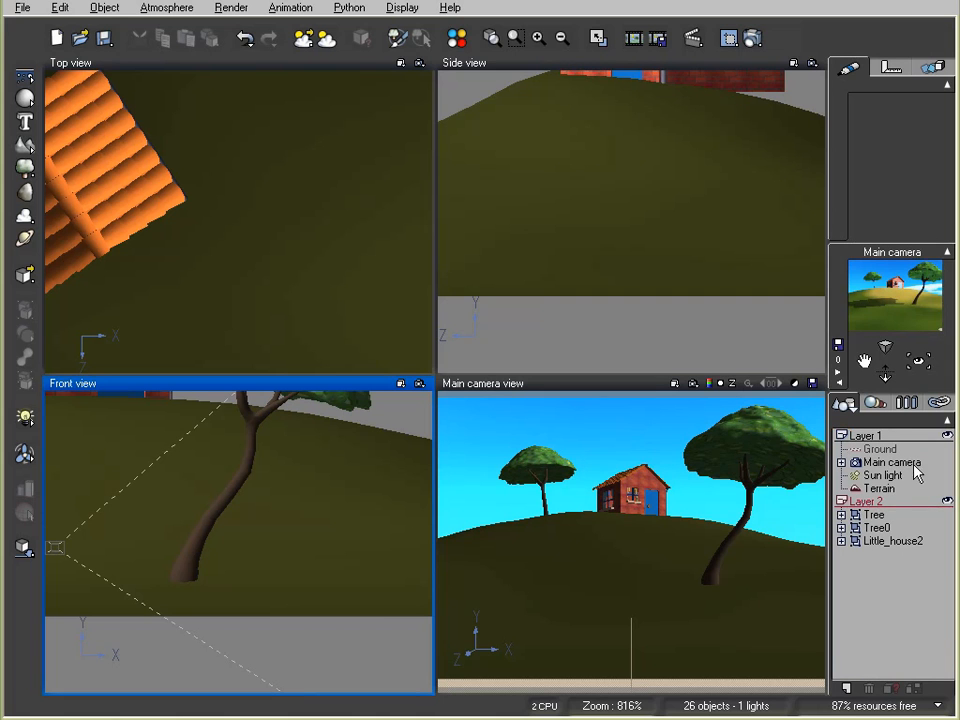
Set the Terrain material's grass/dry-area smooth blending to 0% and render the camera view
{"action": "left_click", "coordinate": [878, 488]}
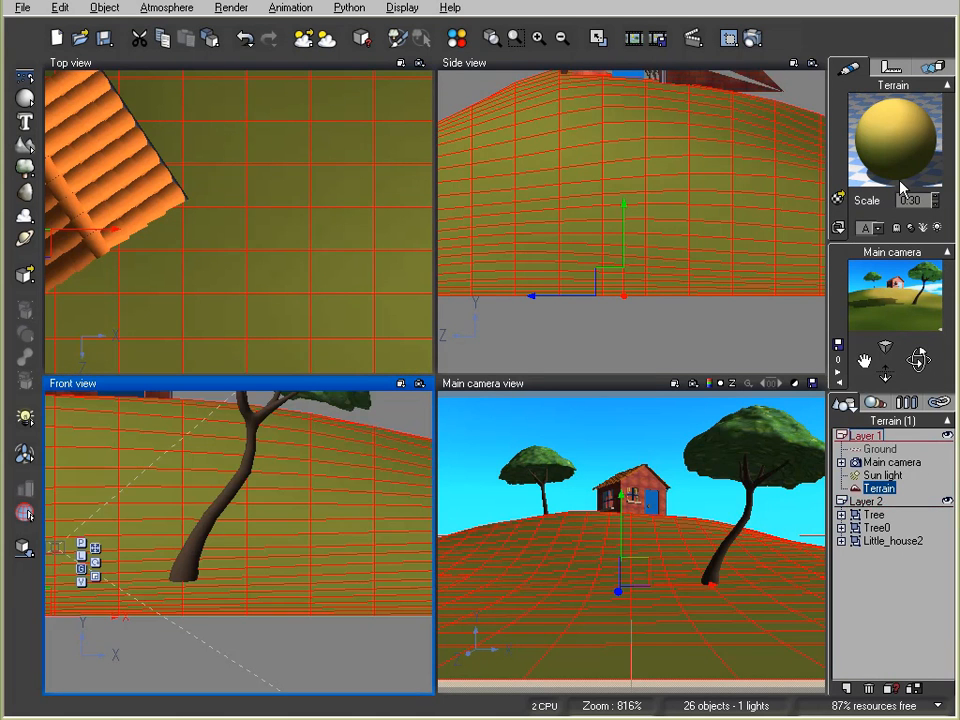
{"action": "double_click", "coordinate": [895, 161]}
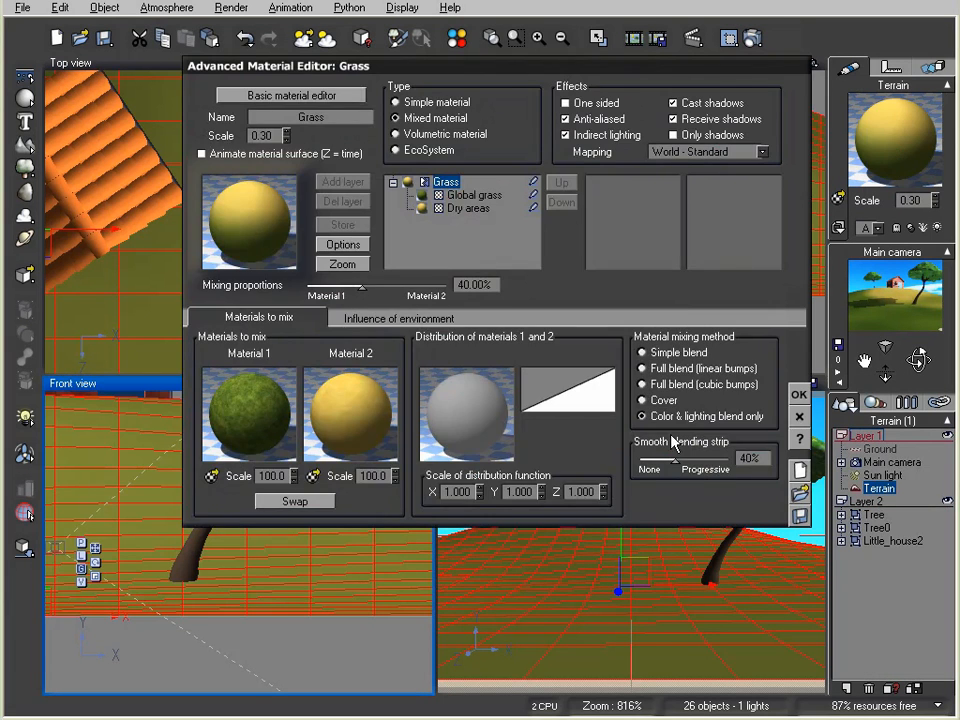
{"action": "left_click_drag", "start_coordinate": [711, 460], "coordinate": [669, 463]}
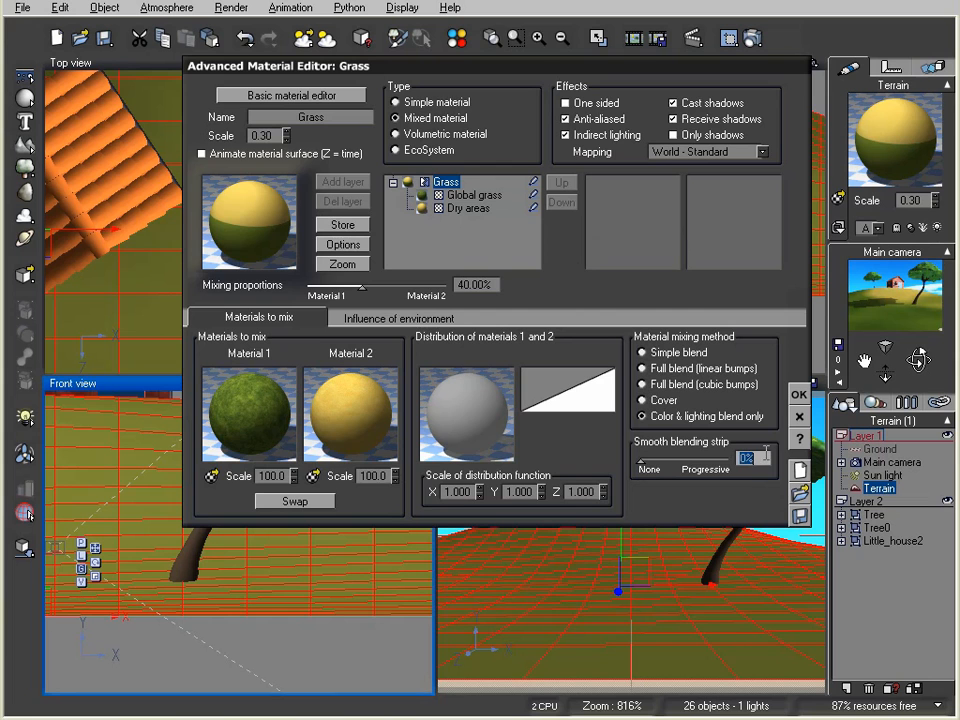
{"action": "left_click", "coordinate": [799, 394]}
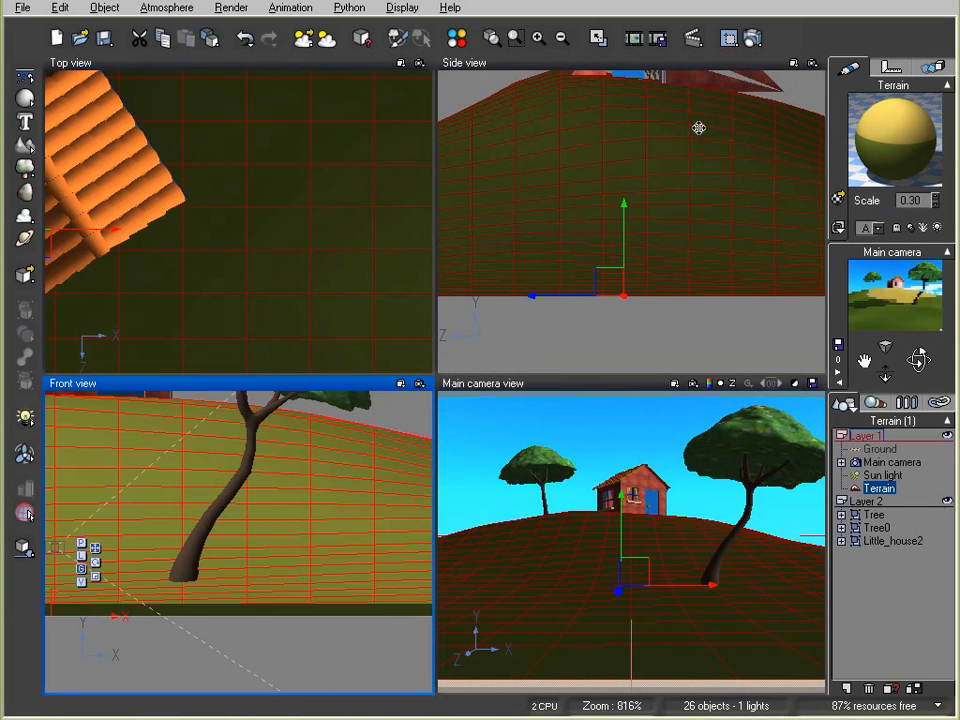
{"action": "left_click", "coordinate": [752, 40]}
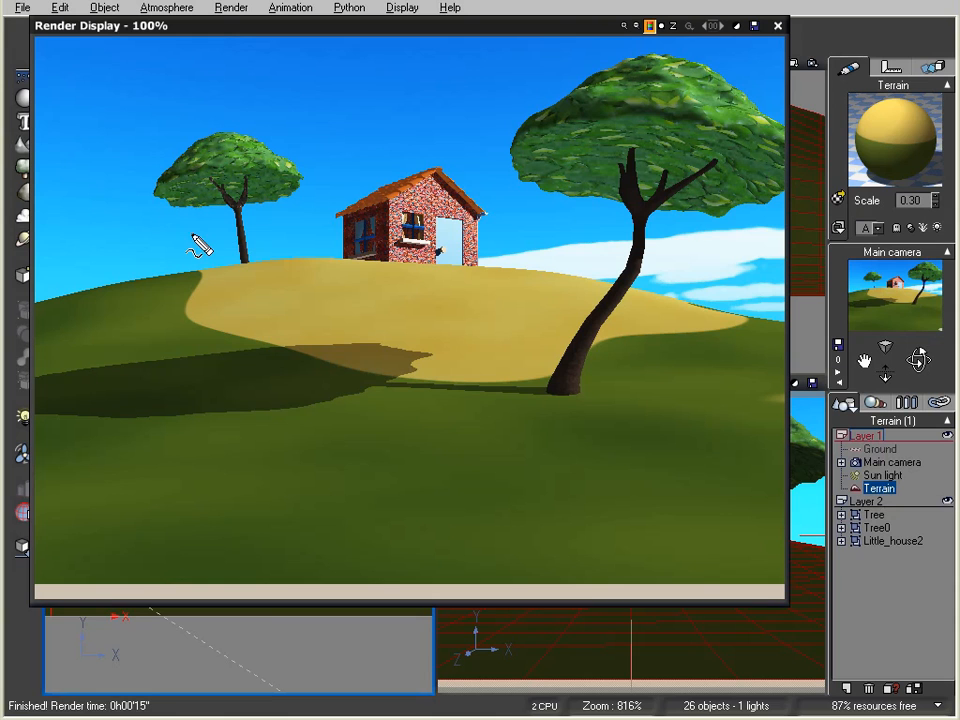
{"action": "left_click_drag", "start_coordinate": [191, 245], "coordinate": [230, 193]}
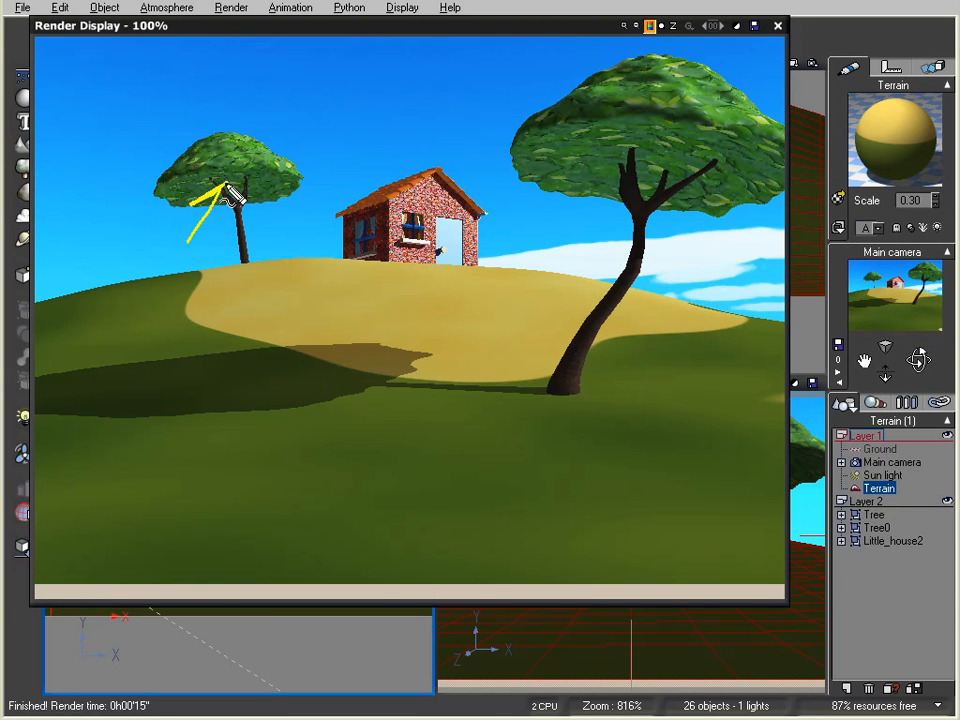
{"action": "mouse_move", "coordinate": [567, 220]}
{"action": "left_mouse_down"}
{"action": "mouse_move", "coordinate": [630, 155]}
{"action": "mouse_move", "coordinate": [628, 180]}
{"action": "left_mouse_up"}
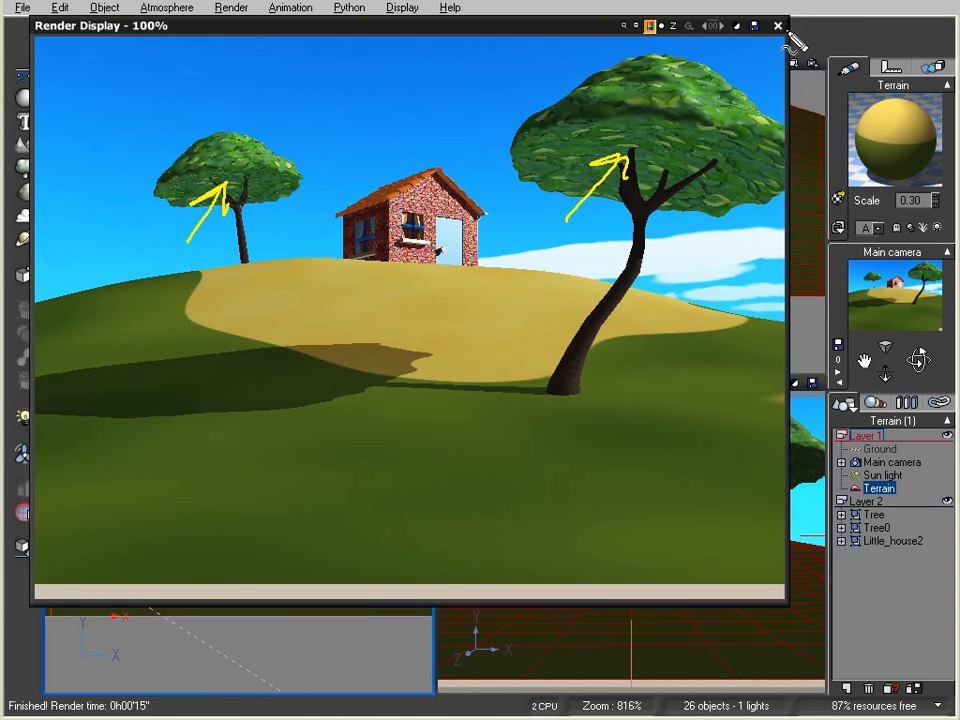
{"action": "key", "text": "Escape"}
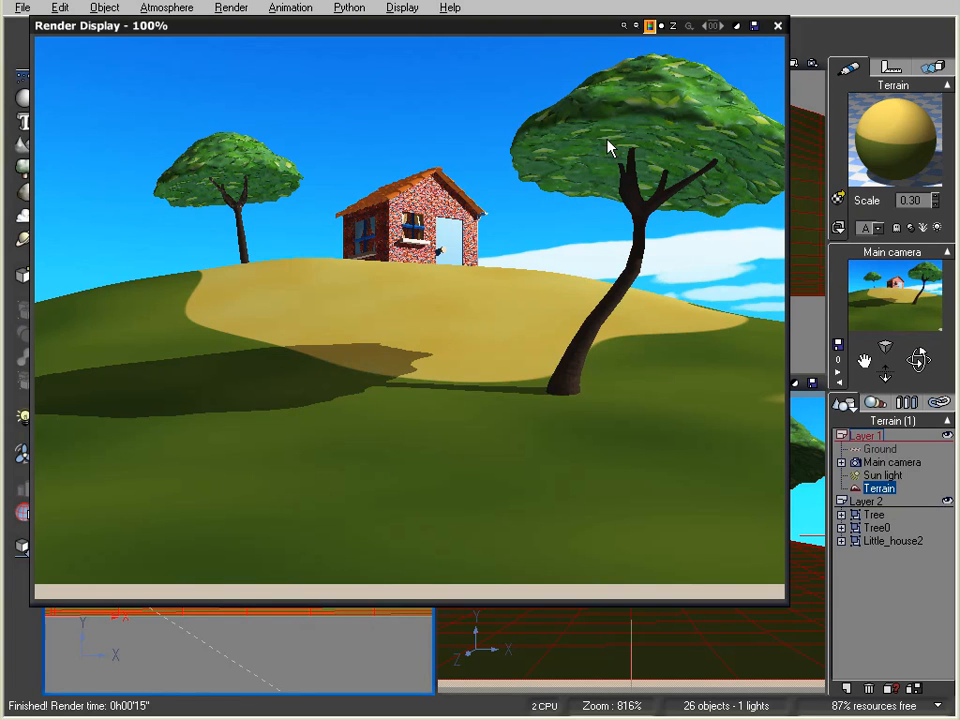
{"action": "left_click", "coordinate": [778, 25]}
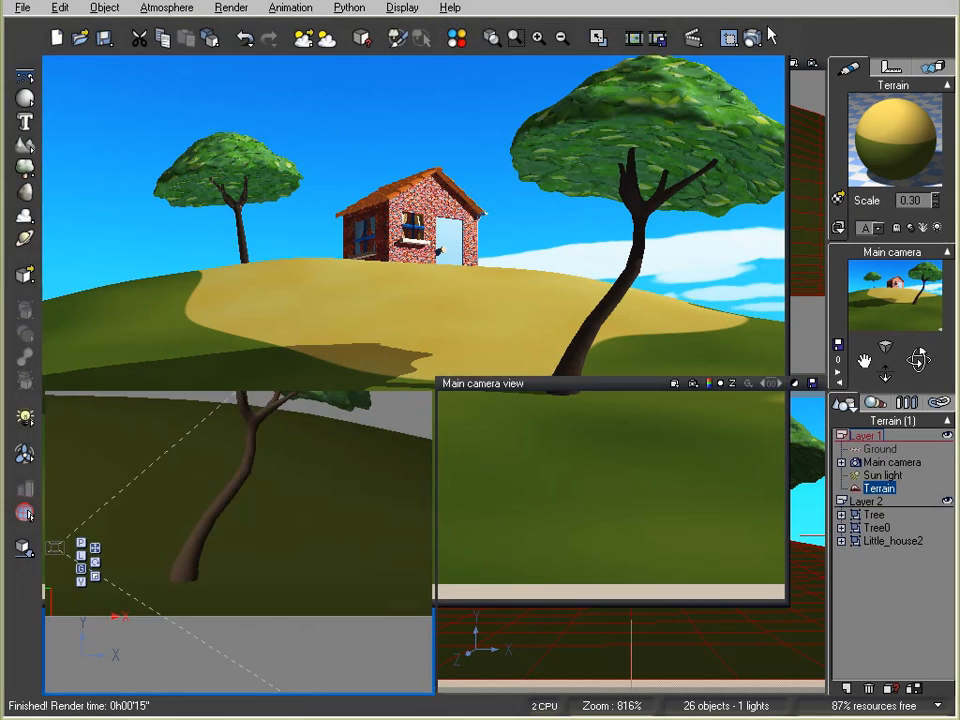
{"action": "left_click", "coordinate": [326, 42]}
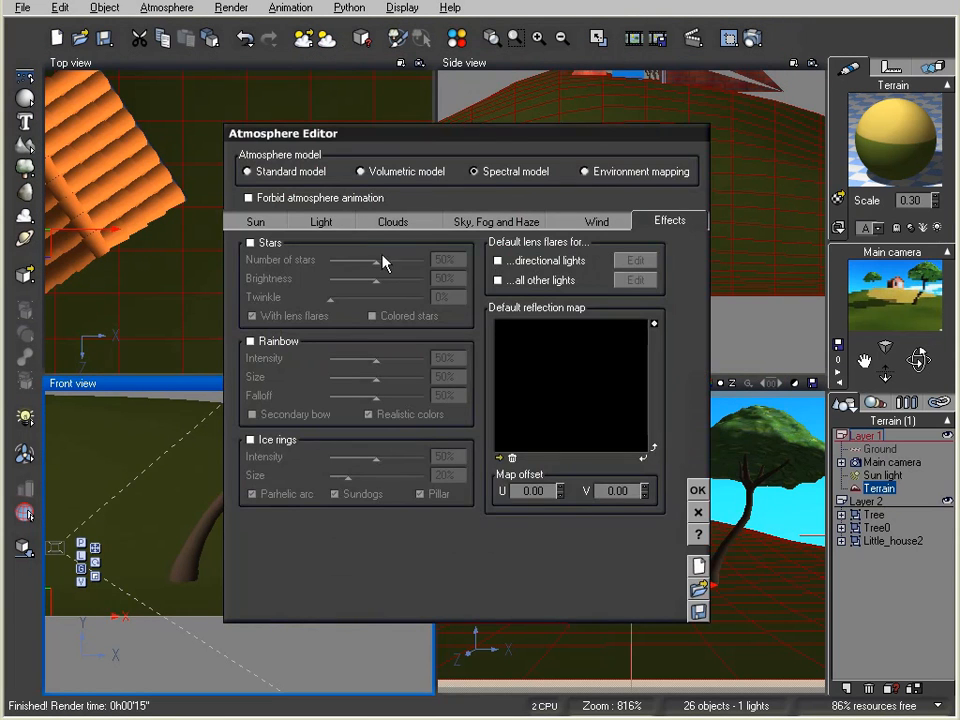
{"action": "left_click", "coordinate": [312, 228]}
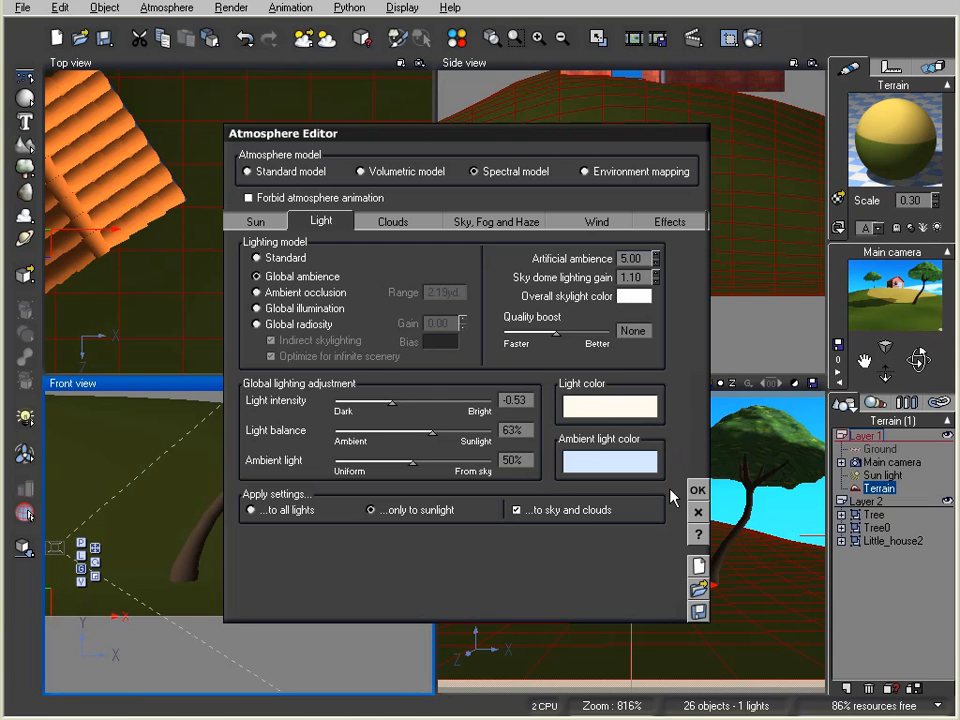
{"action": "left_click", "coordinate": [697, 514]}
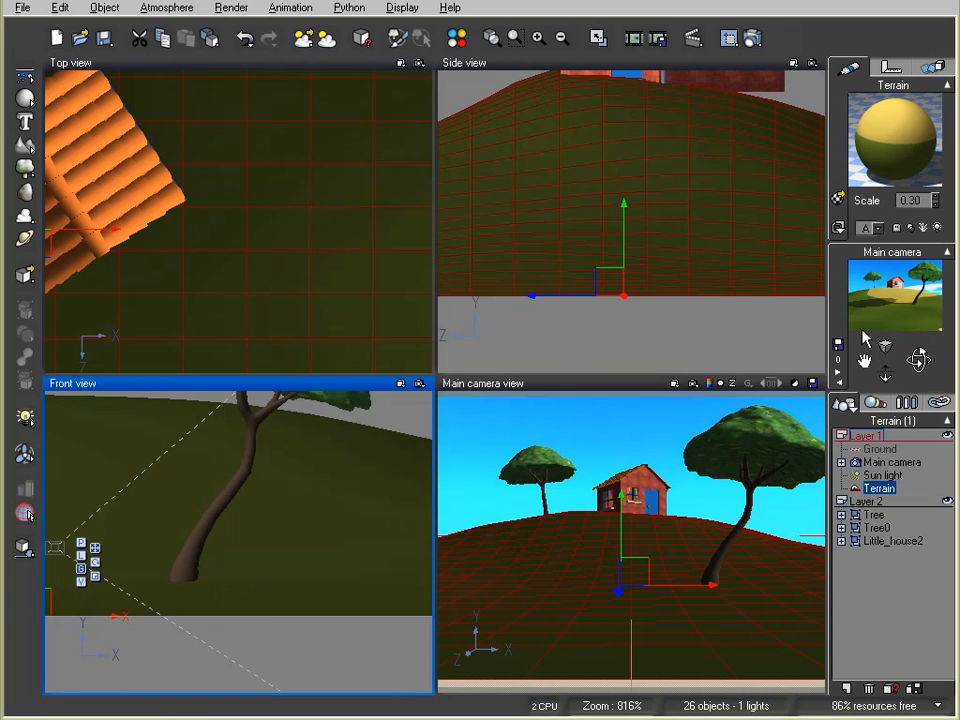
{"action": "left_click", "coordinate": [882, 477]}
Check the Sun light's shadow settings, close the render, and recall the last render with F9
{"action": "left_click", "coordinate": [838, 196]}
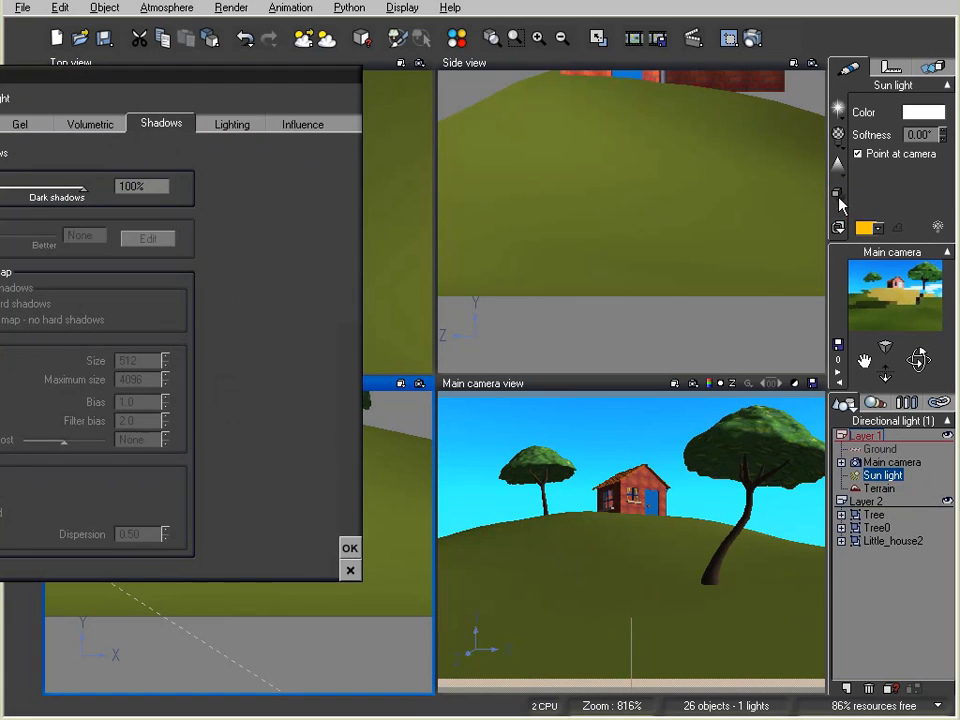
{"action": "left_click", "coordinate": [349, 570]}
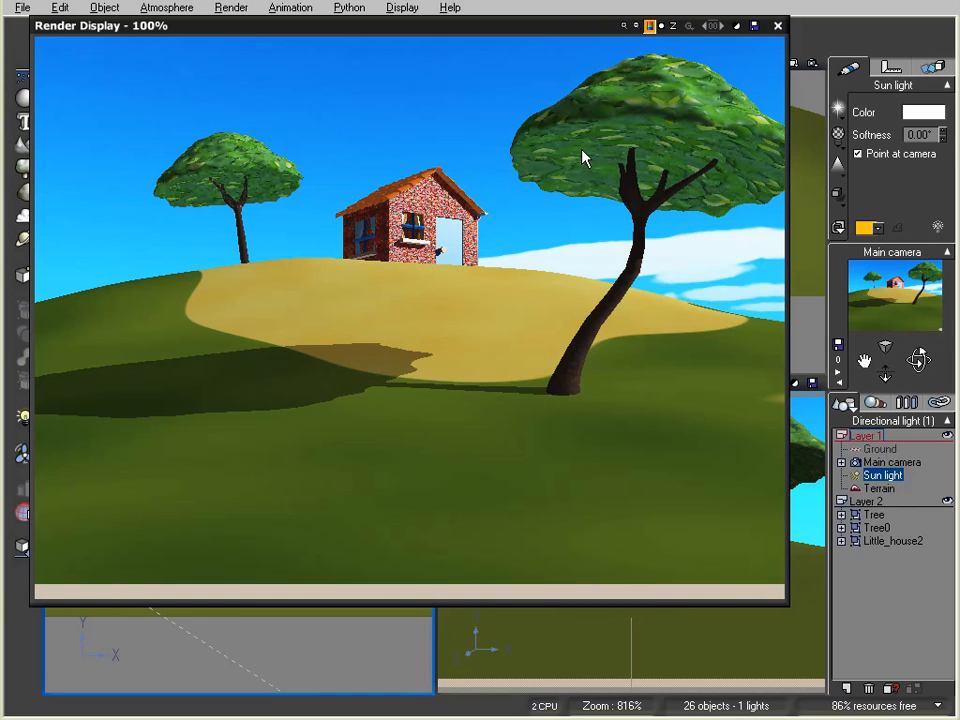
{"action": "left_click", "coordinate": [779, 30]}
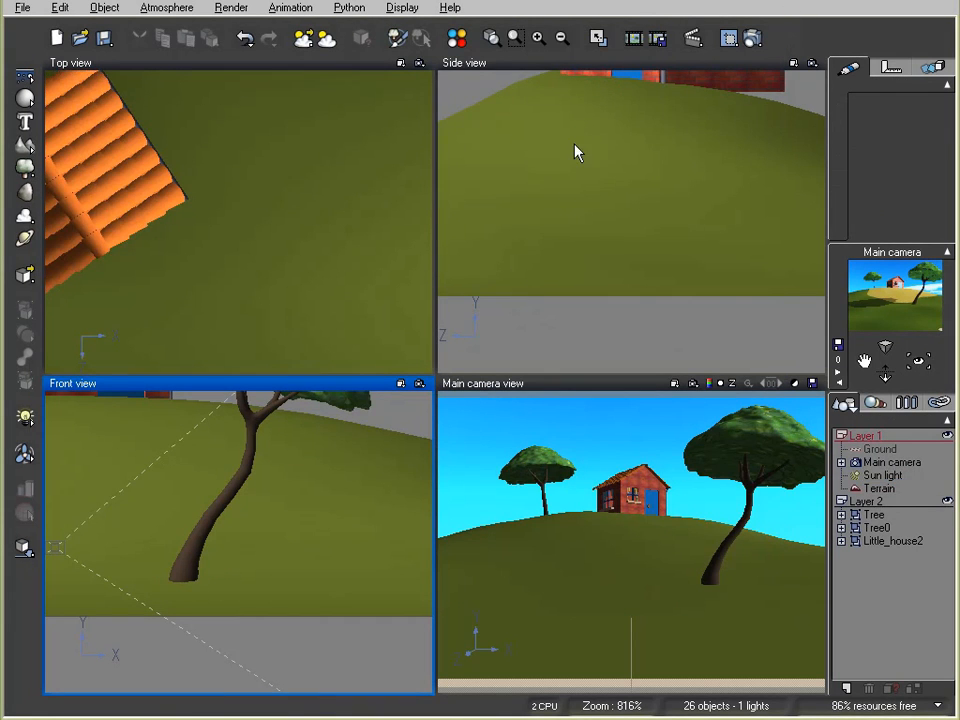
{"action": "key", "text": "F9"}
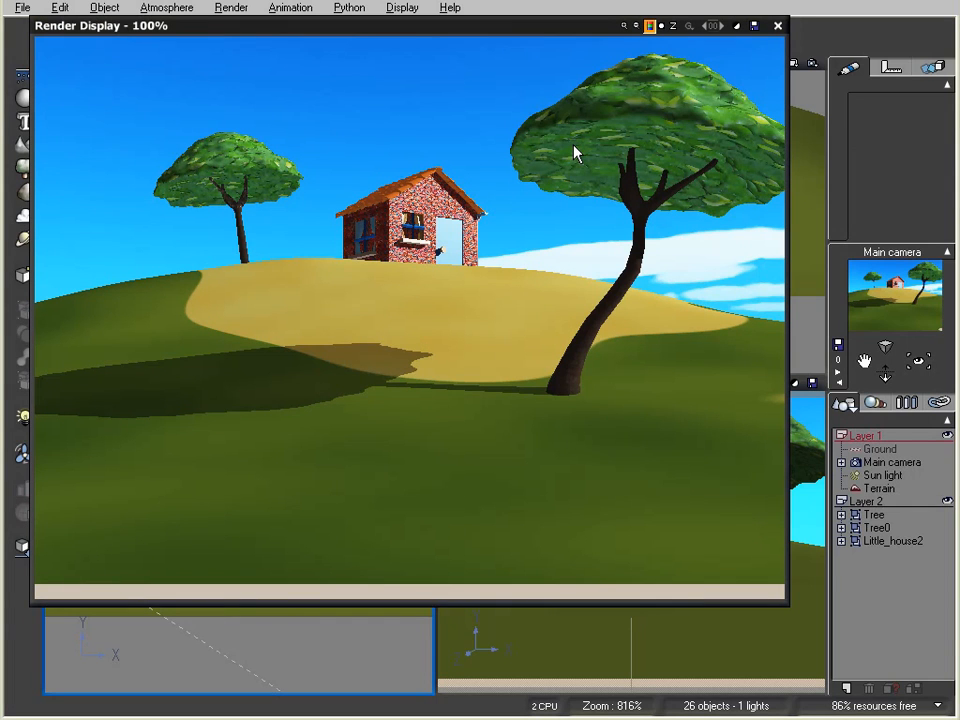